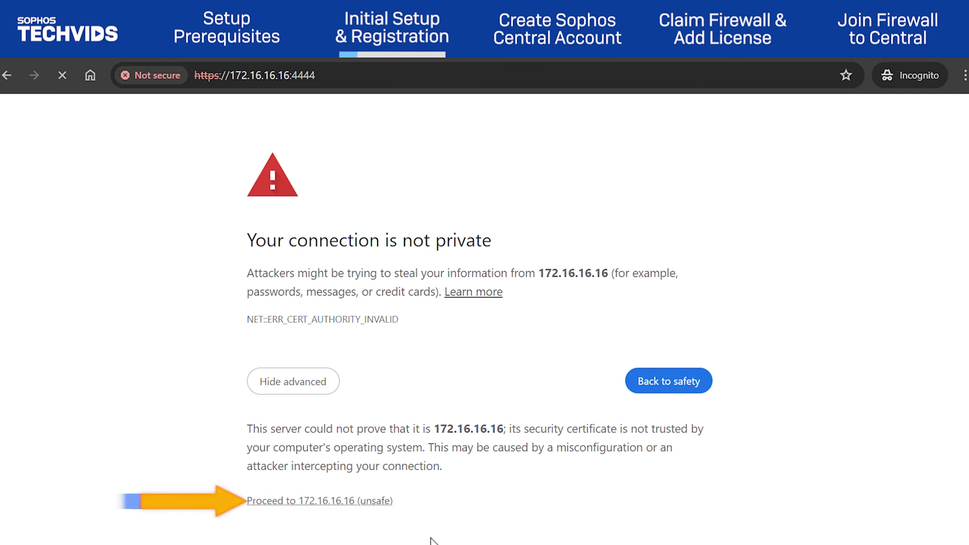
# Bypass the certificate warning for 172.16.16.16 and accept the Sophos End User Terms of Use.
pyautogui.click(343, 503)
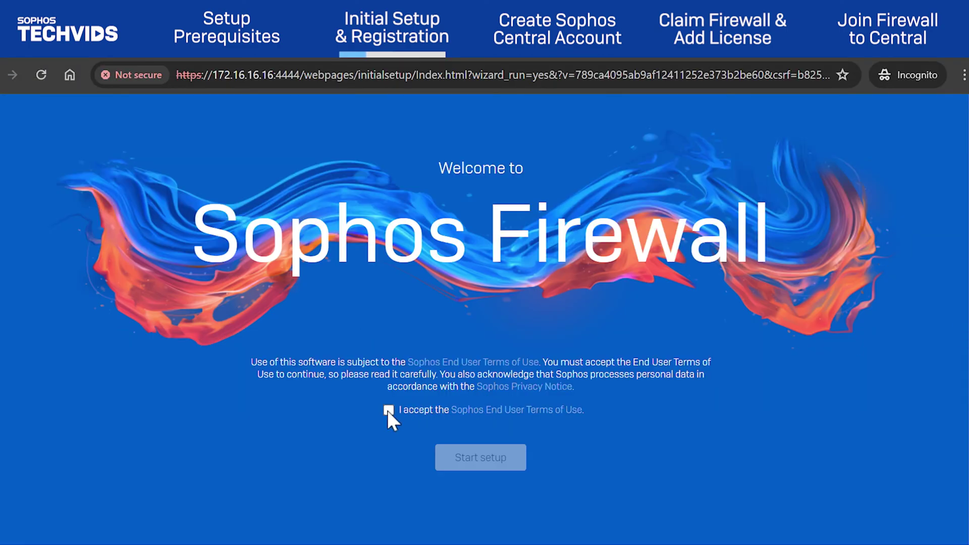
pyautogui.click(388, 410)
# Start setup, enter and confirm the new admin password, and submit the basic configuration.
pyautogui.click(473, 462)
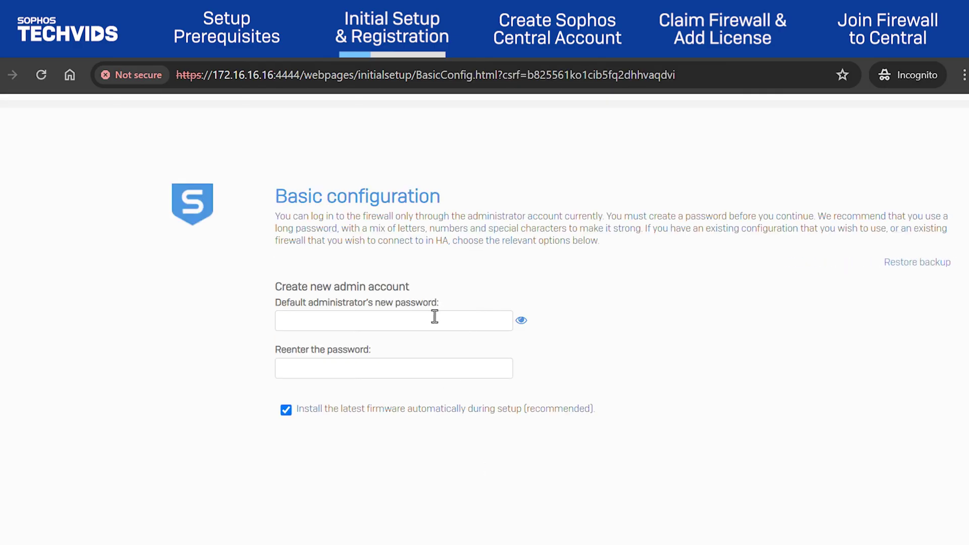
pyautogui.click(434, 317)
pyautogui.write('**********')
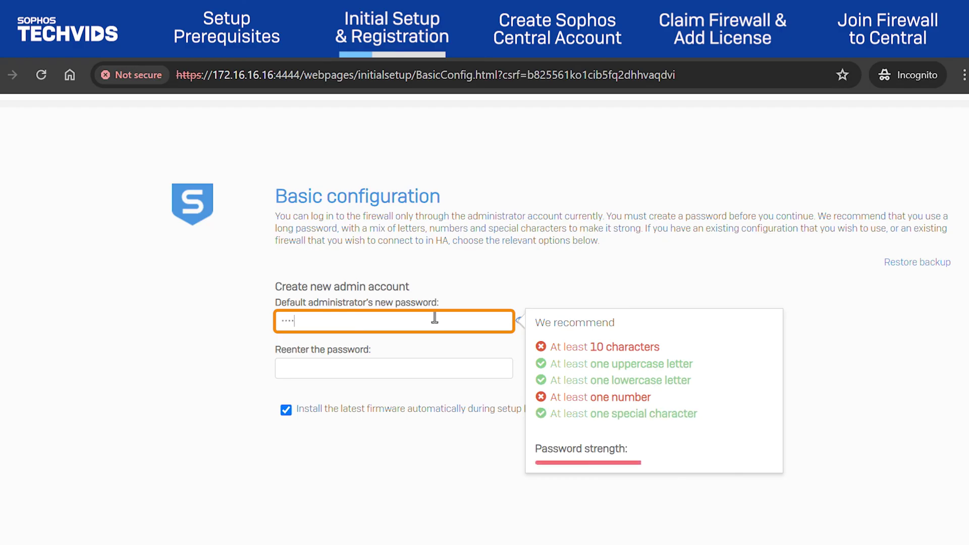
pyautogui.press('Tab')
pyautogui.write('********')
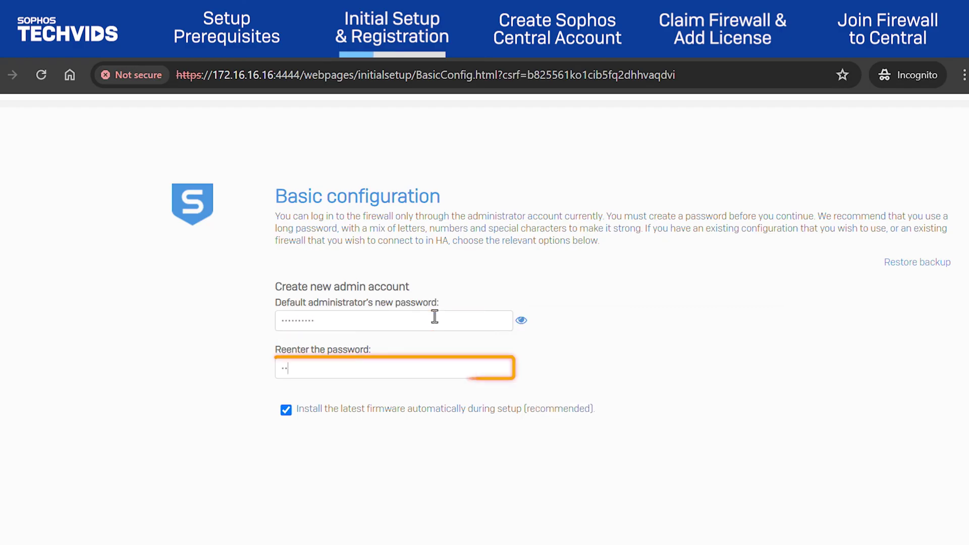
pyautogui.press('Tab')
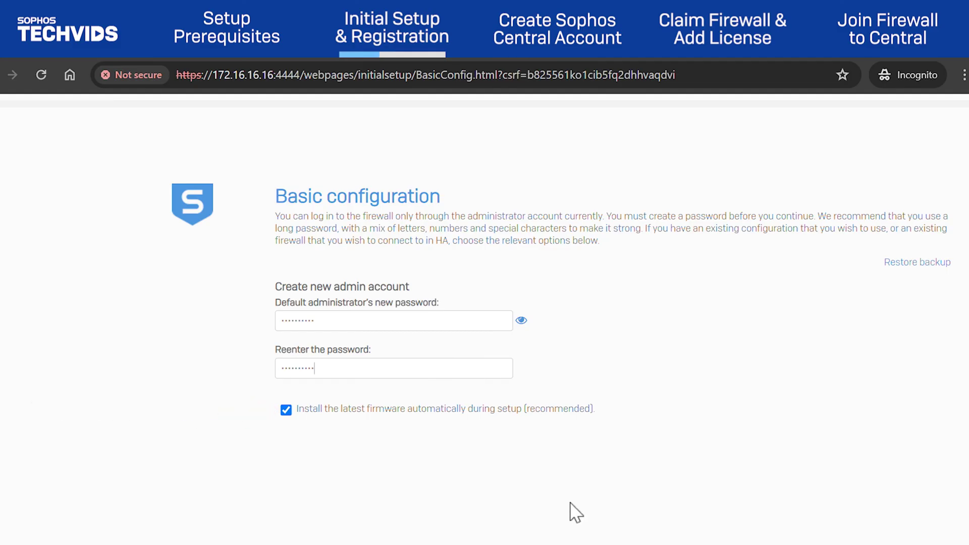
pyautogui.scroll(-2, 573, 513)
pyautogui.click(907, 509)
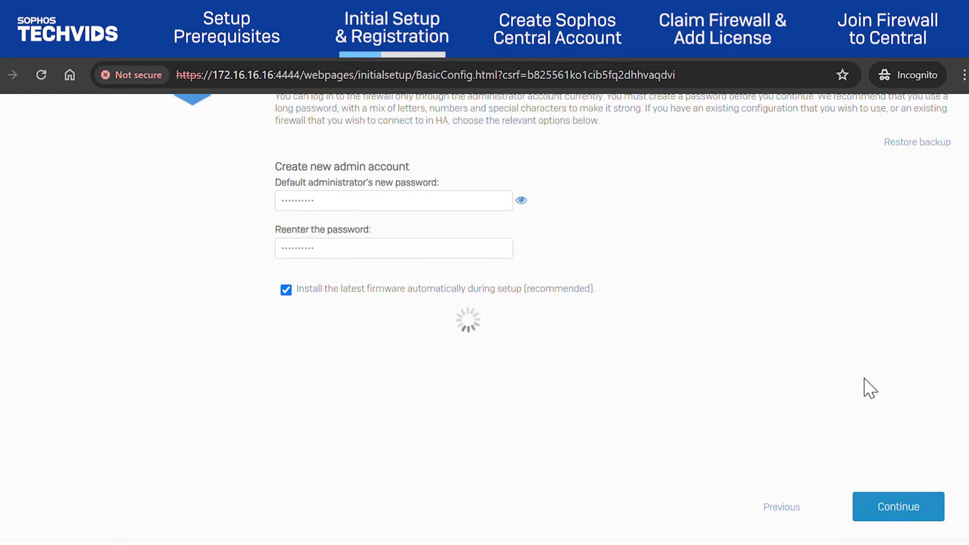
# Enter and repeat the secure storage master key, confirm it is stored safely, and continue.
pyautogui.write('••••••••••••••')
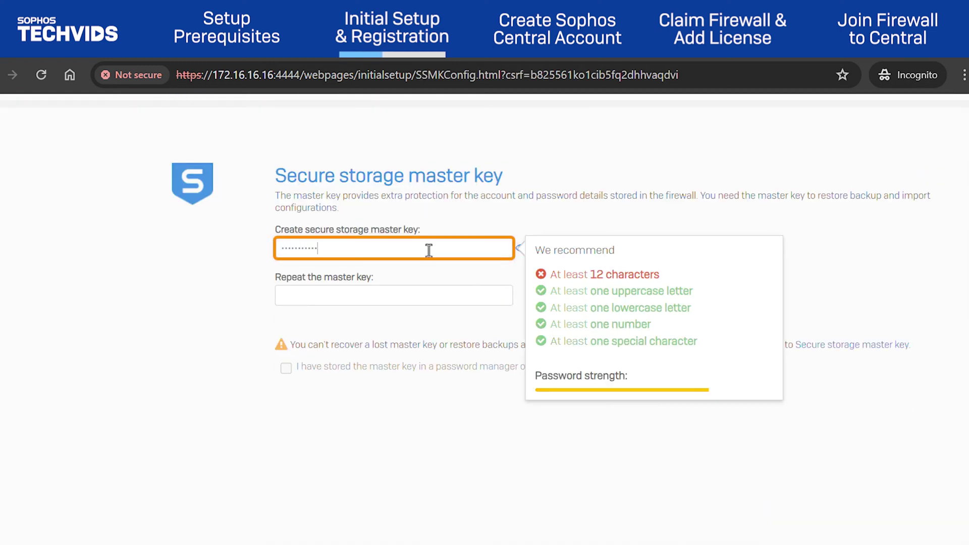
pyautogui.press('Tab')
pyautogui.write('••••••••••••••')
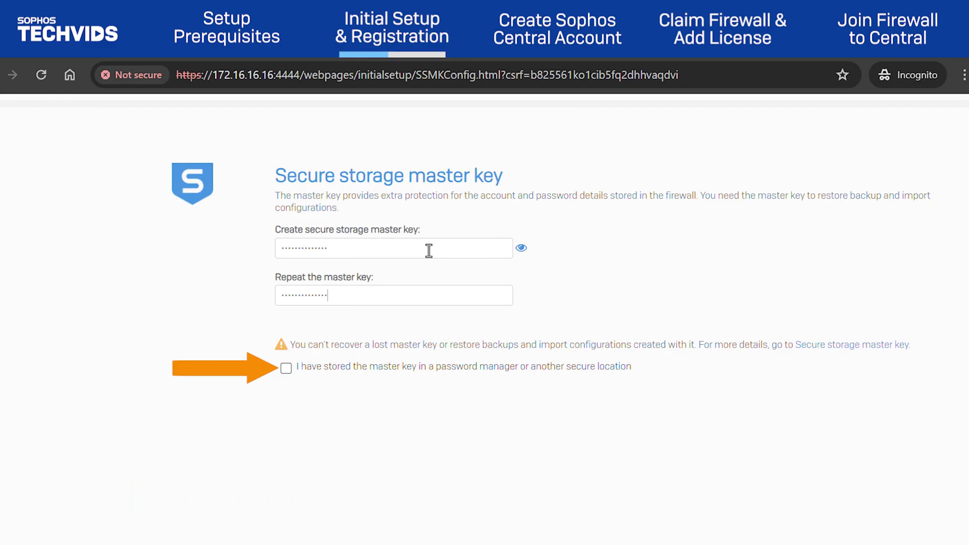
pyautogui.click(588, 367)
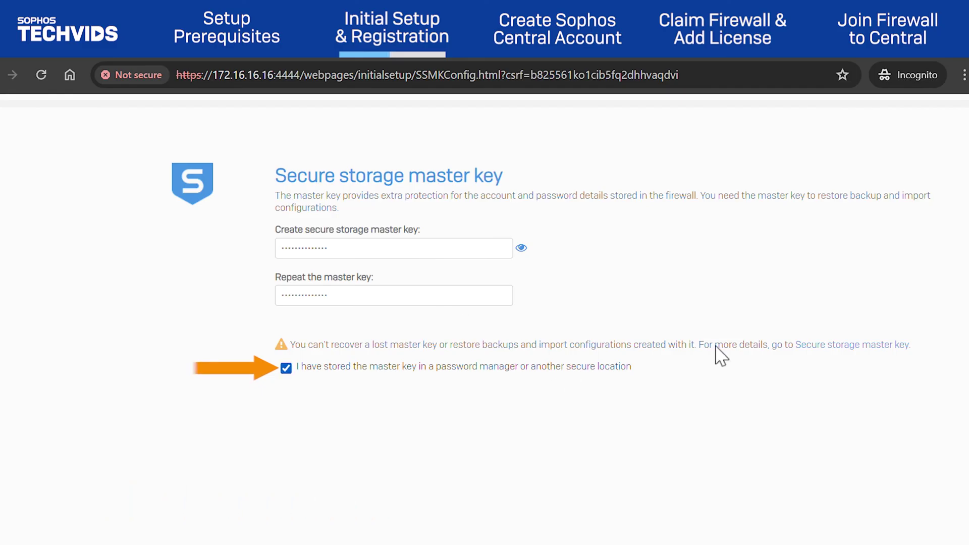
pyautogui.scroll(-2, 715, 354)
pyautogui.click(913, 501)
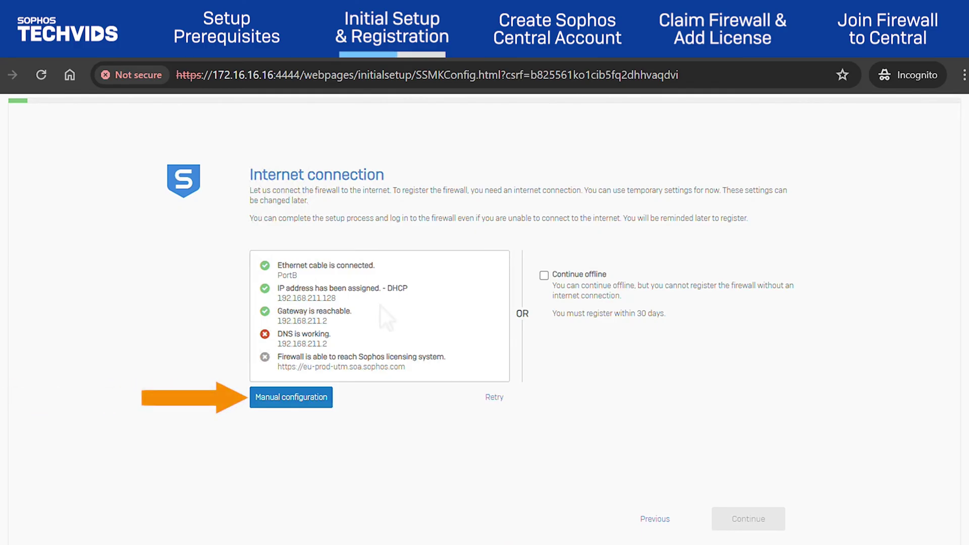
# In manual internet configuration, set DNS server 1 to 8.8.8.8, apply it and continue.
pyautogui.click(284, 398)
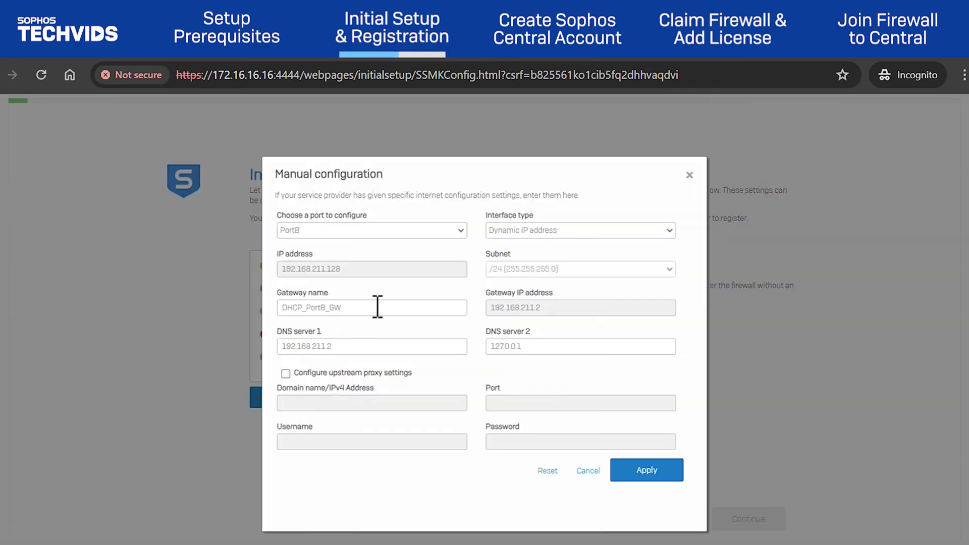
pyautogui.tripleClick(374, 345)
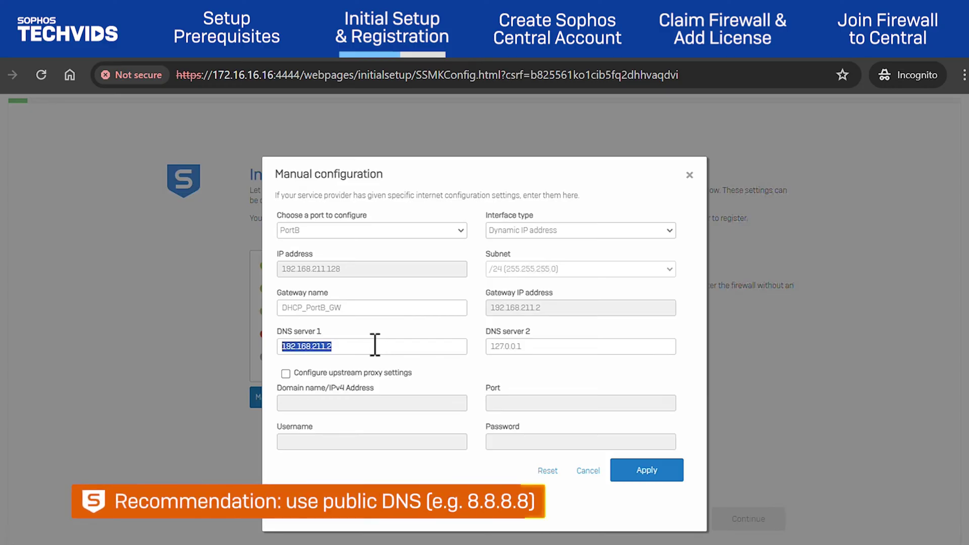
pyautogui.write('8.8.8.8')
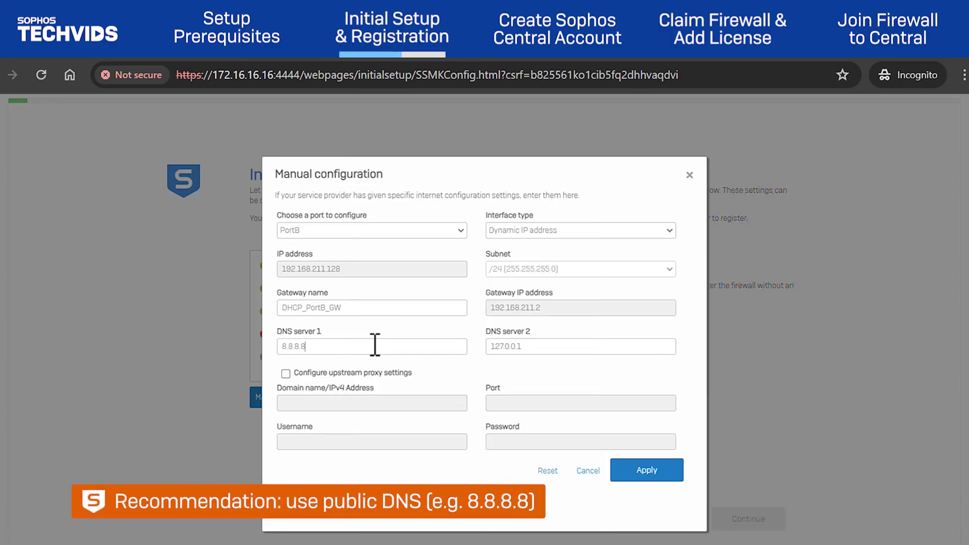
pyautogui.click(648, 474)
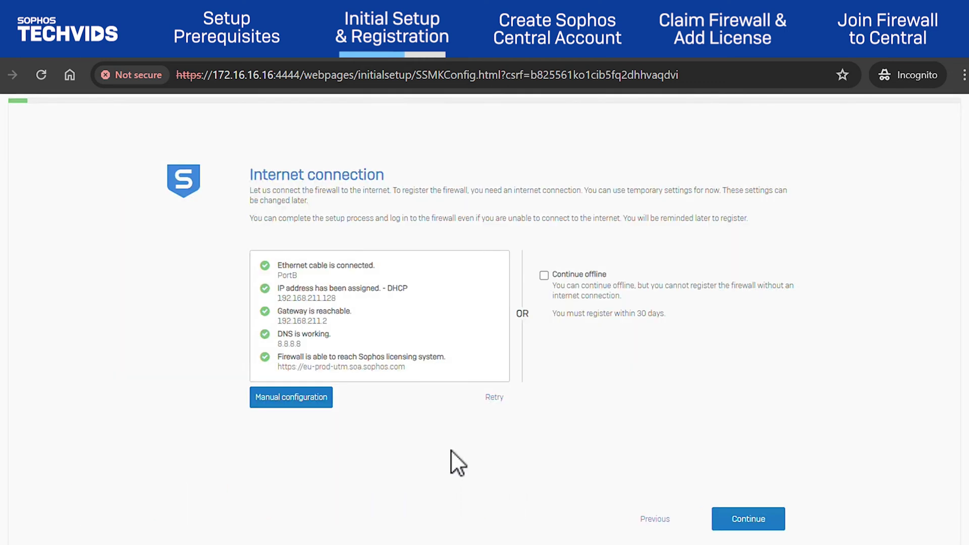
pyautogui.click(775, 518)
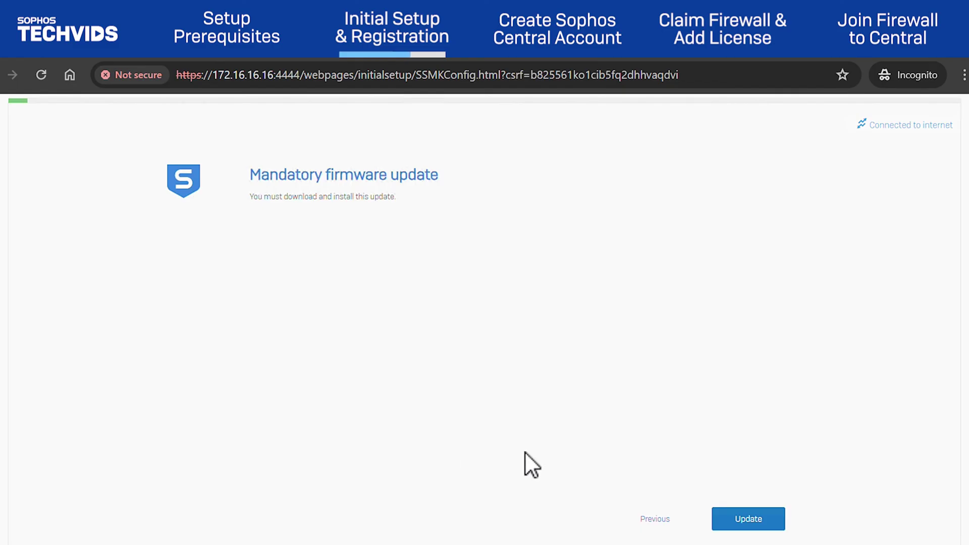
# Install the mandatory firmware update, then log back in as admin with the new password.
pyautogui.click(781, 523)
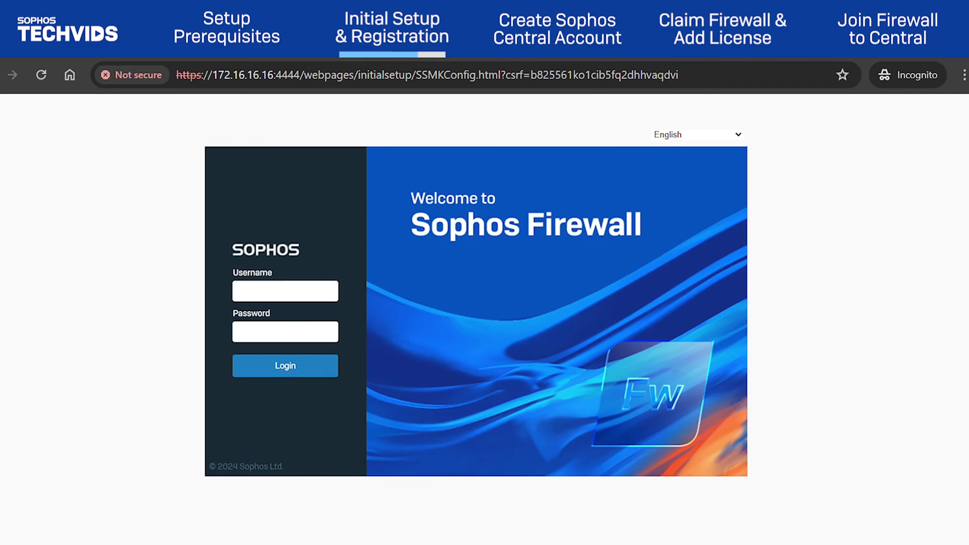
pyautogui.click(283, 291)
pyautogui.write('admin')
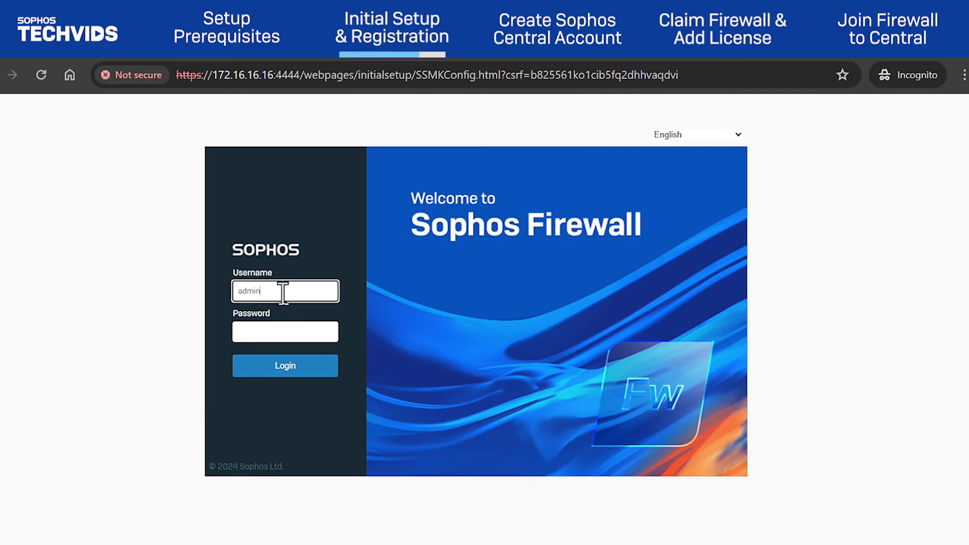
pyautogui.press('Tab')
pyautogui.write('**********')
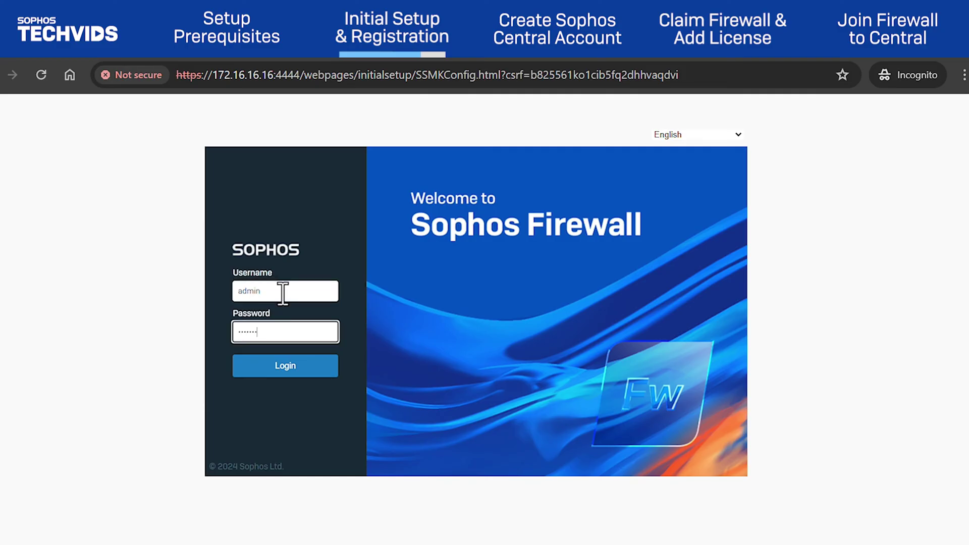
pyautogui.write('*')
pyautogui.press('Return')
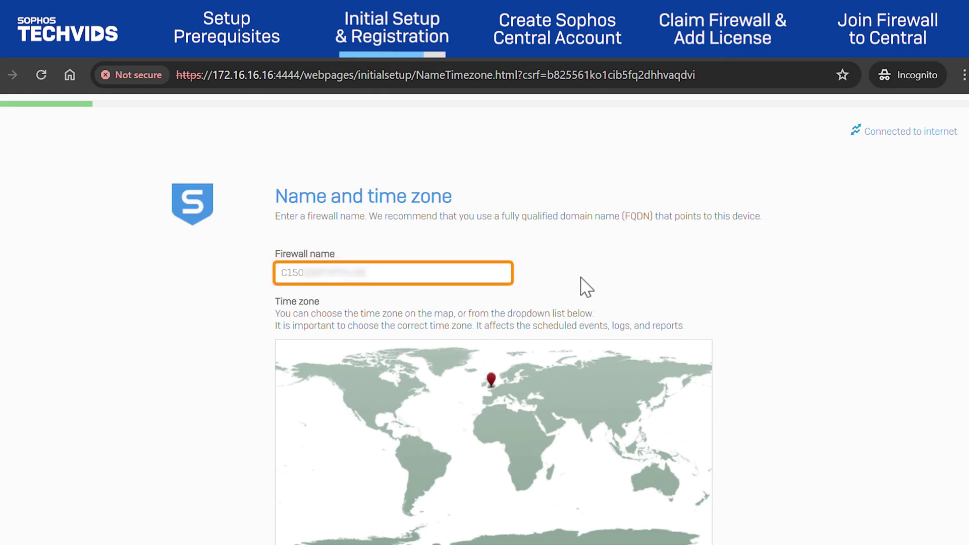
# Keep the suggested firewall name and choose the America/Vancouver time zone.
pyautogui.click(586, 288)
pyautogui.scroll(-2, 585, 288)
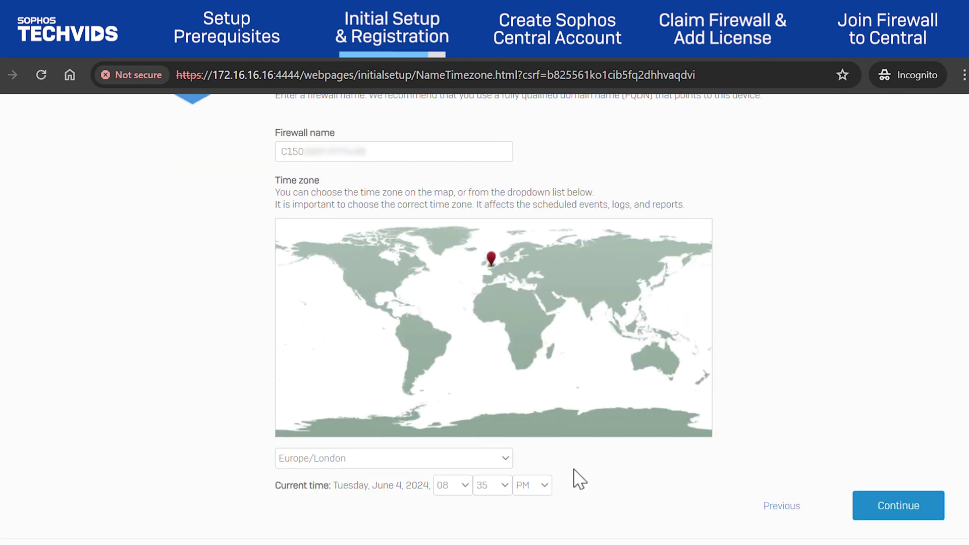
pyautogui.click(504, 460)
pyautogui.moveTo(506, 390); pyautogui.dragTo(506, 306)
pyautogui.click(434, 361)
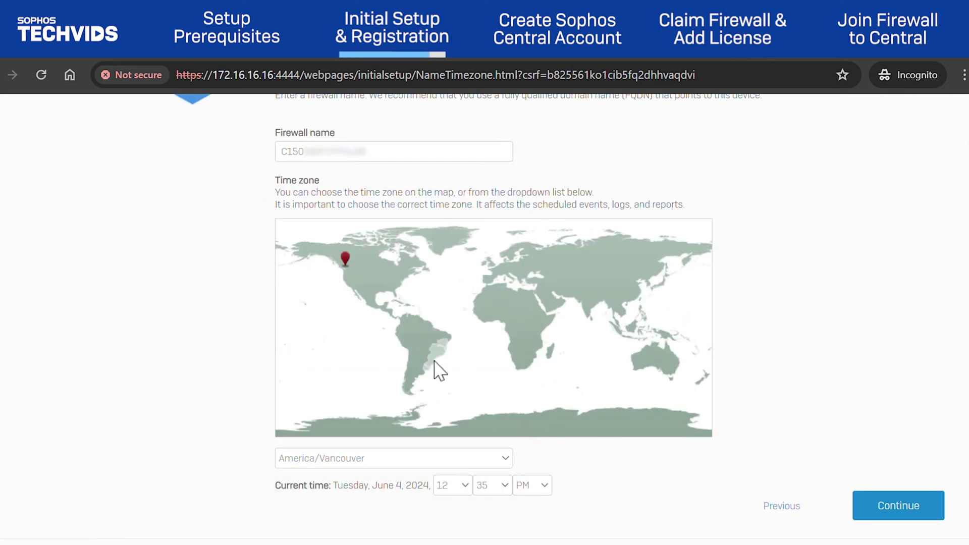
# Set the current time to 11:58 AM and proceed to firewall registration.
pyautogui.click(464, 486)
pyautogui.click(456, 459)
pyautogui.click(504, 486)
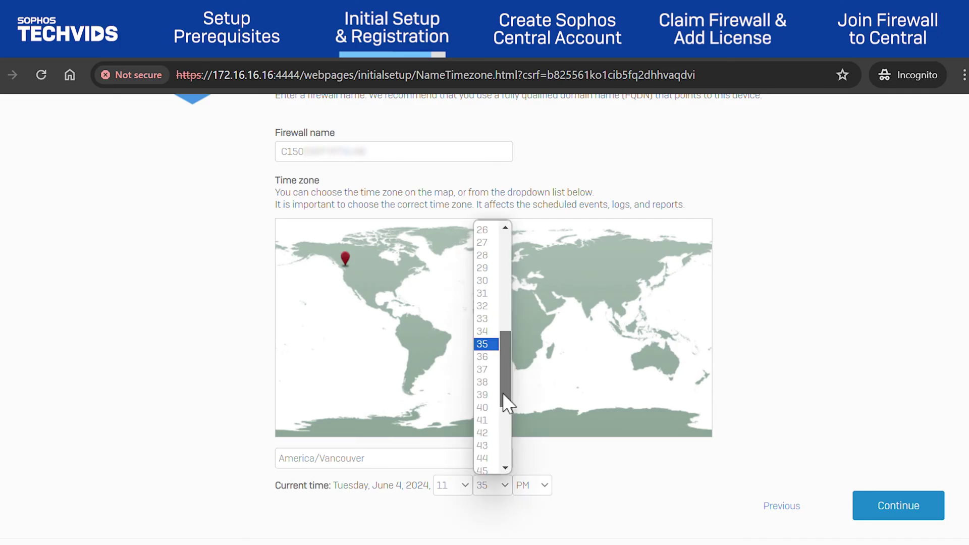
pyautogui.moveTo(505, 402); pyautogui.dragTo(505, 457)
pyautogui.click(483, 444)
pyautogui.click(532, 485)
pyautogui.click(530, 501)
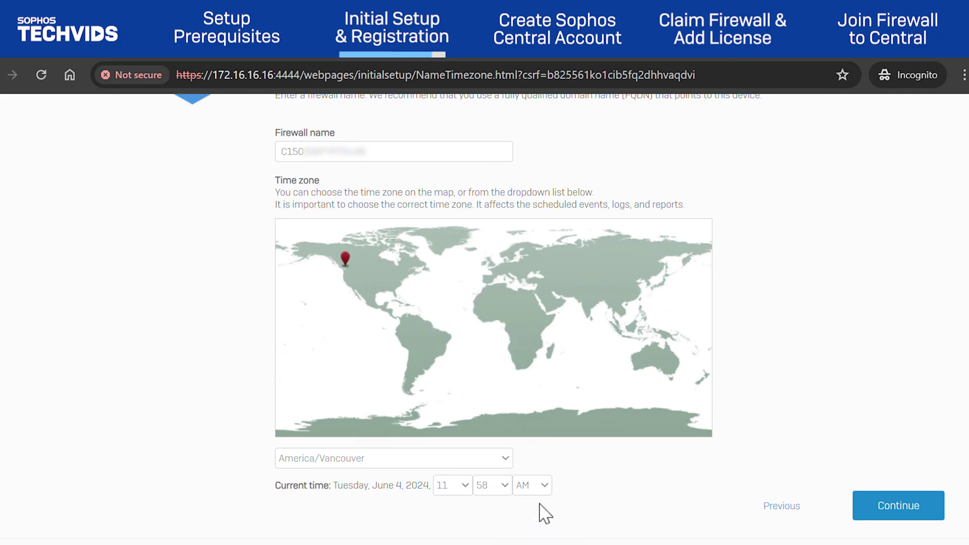
pyautogui.click(914, 512)
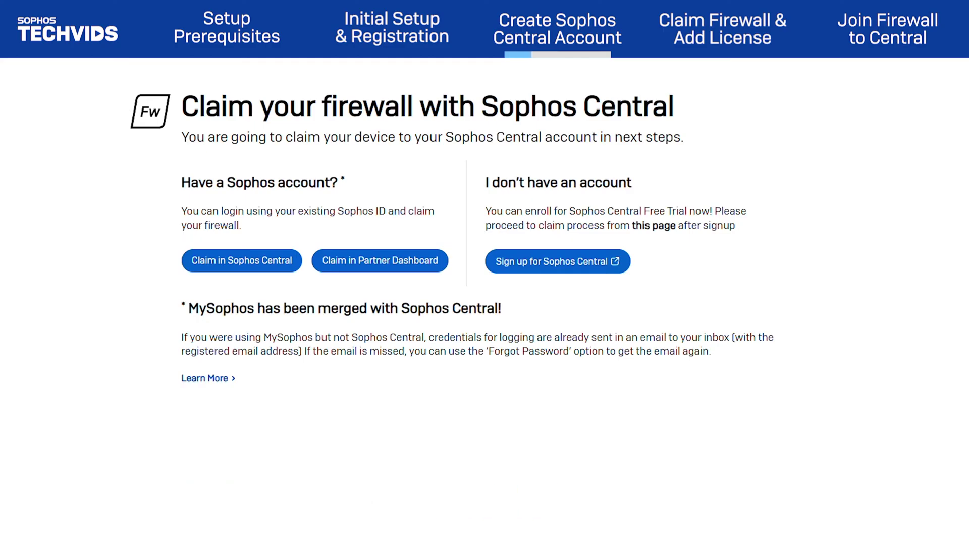
# Open the Sophos Central free trial sign-up form from the claim page.
pyautogui.click(563, 264)
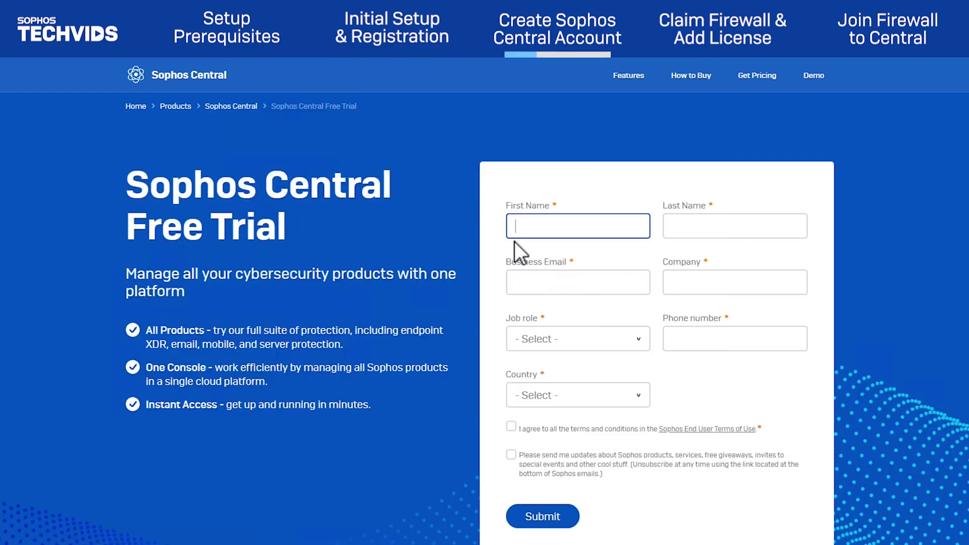
# Fill in name, e-mail, company and phone, with job role IT Director/Manager and country Canada.
pyautogui.write('Emmasophos')
pyautogui.press('Tab')
pyautogui.write('Sophos')
pyautogui.press('Tab')
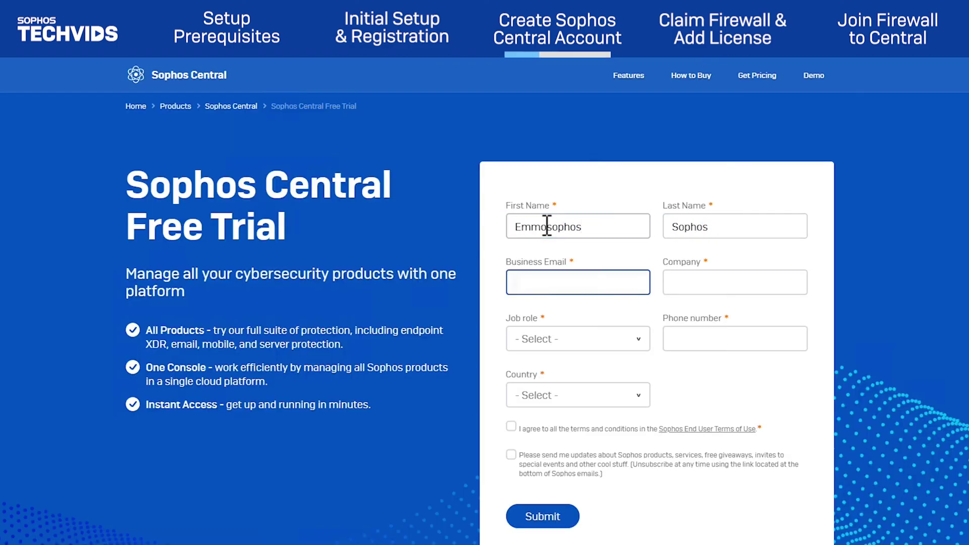
pyautogui.press('Tab')
pyautogui.write('emmosophos')
pyautogui.press('Tab')
pyautogui.press('i')
pyautogui.press('Tab')
pyautogui.write('555888777')
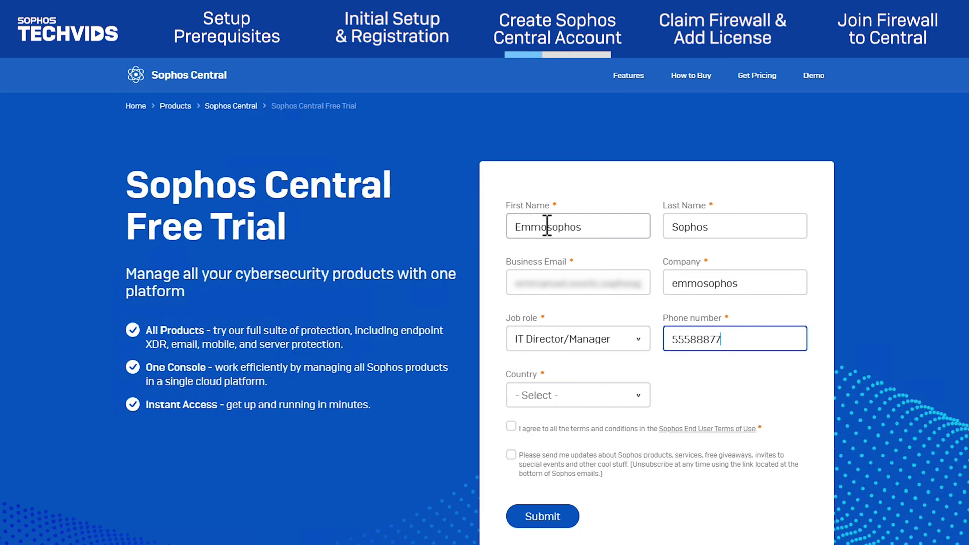
pyautogui.press('Tab')
pyautogui.write('Canada')
# Choose British Columbia, accept the terms, submit the trial form and start creating the account password.
pyautogui.click(735, 395)
pyautogui.click(734, 225)
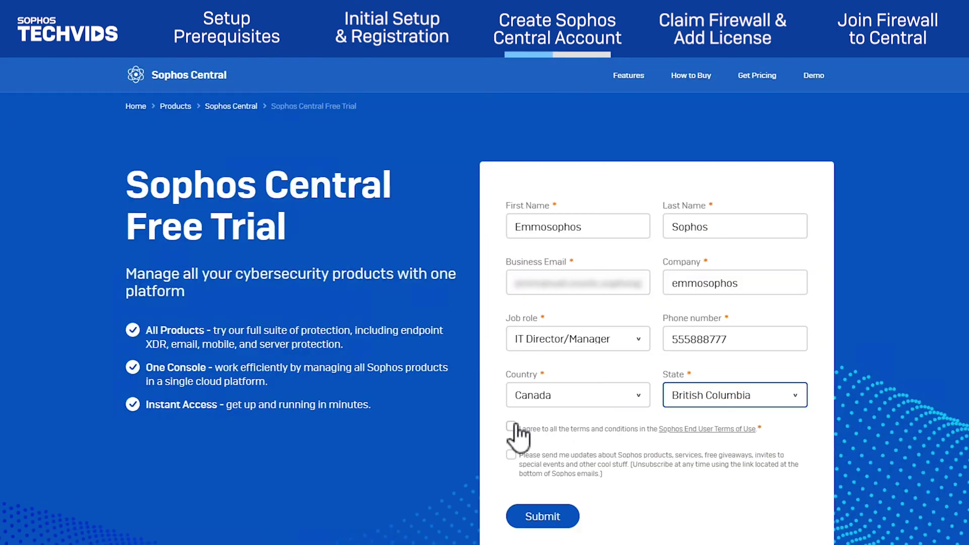
pyautogui.click(510, 426)
pyautogui.scroll(-2, 614, 466)
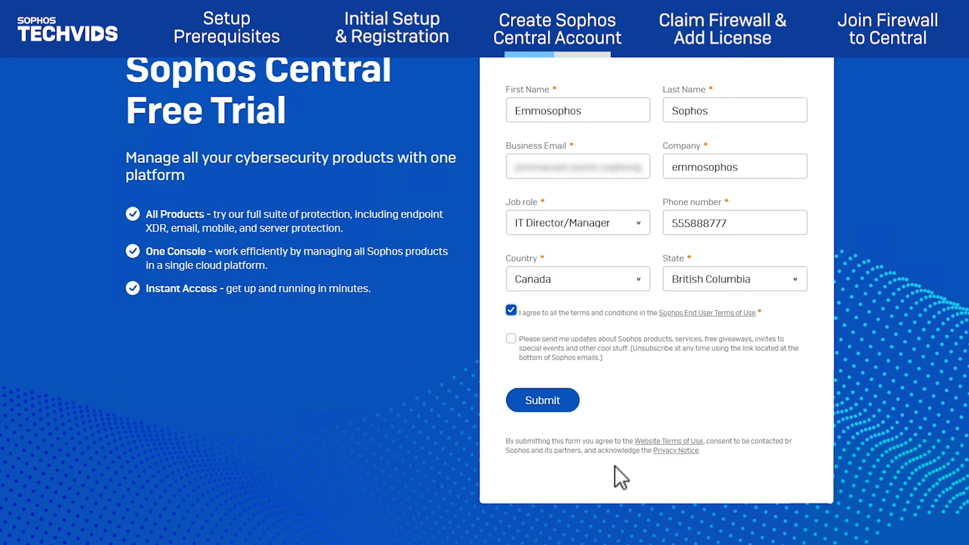
pyautogui.click(564, 408)
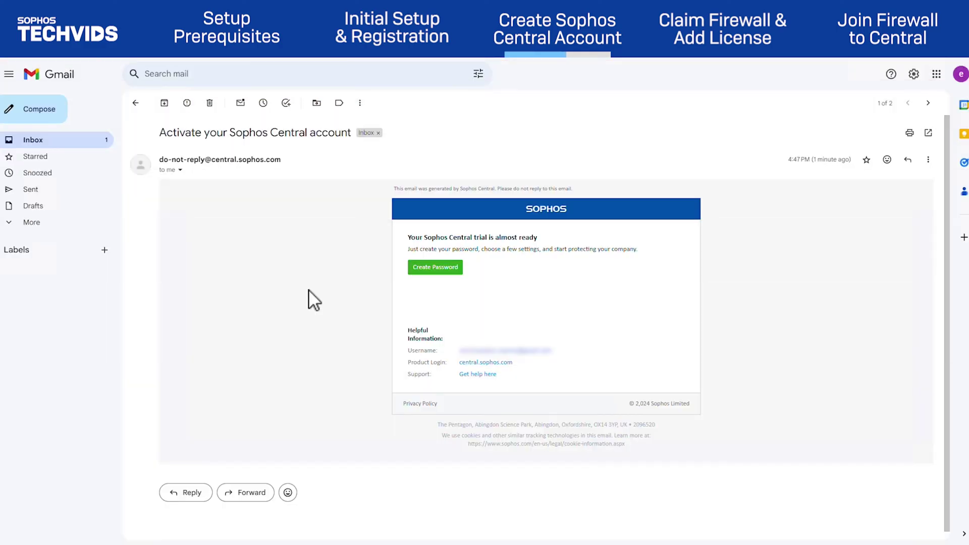
pyautogui.click(436, 269)
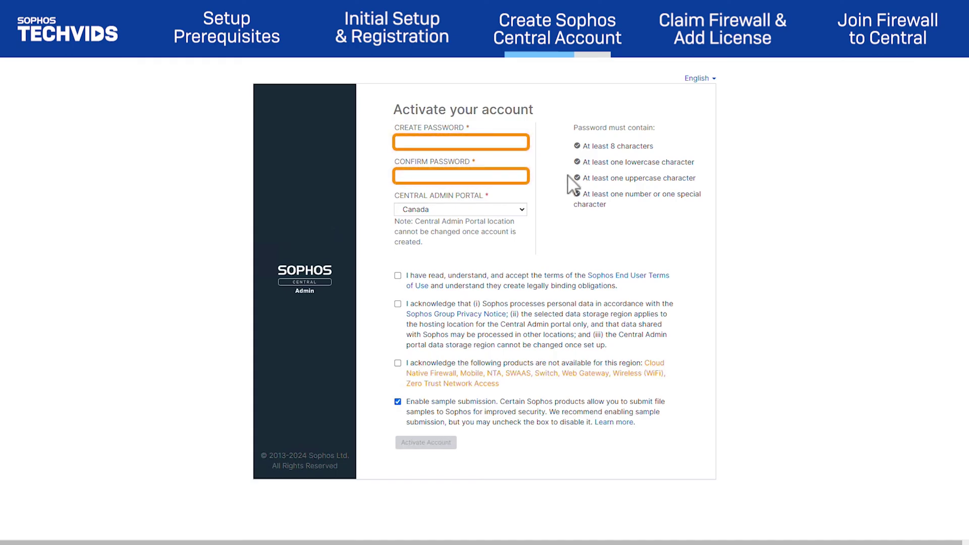
# Enter and confirm the account password, accept the terms and regional acknowledgement, and activate the account.
pyautogui.click(495, 145)
pyautogui.hotkey('ctrl', 'v')
pyautogui.press('Tab')
pyautogui.write('••••••••••')
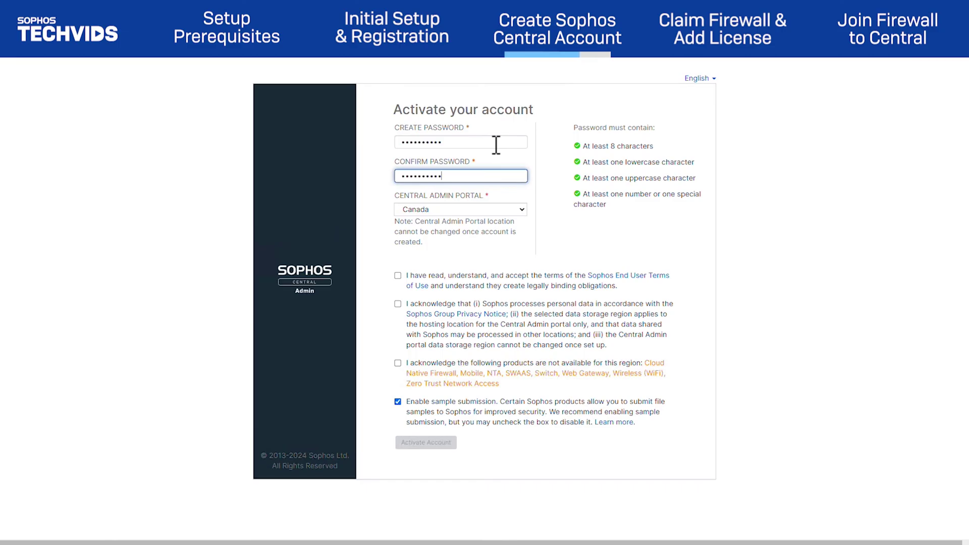
pyautogui.click(398, 276)
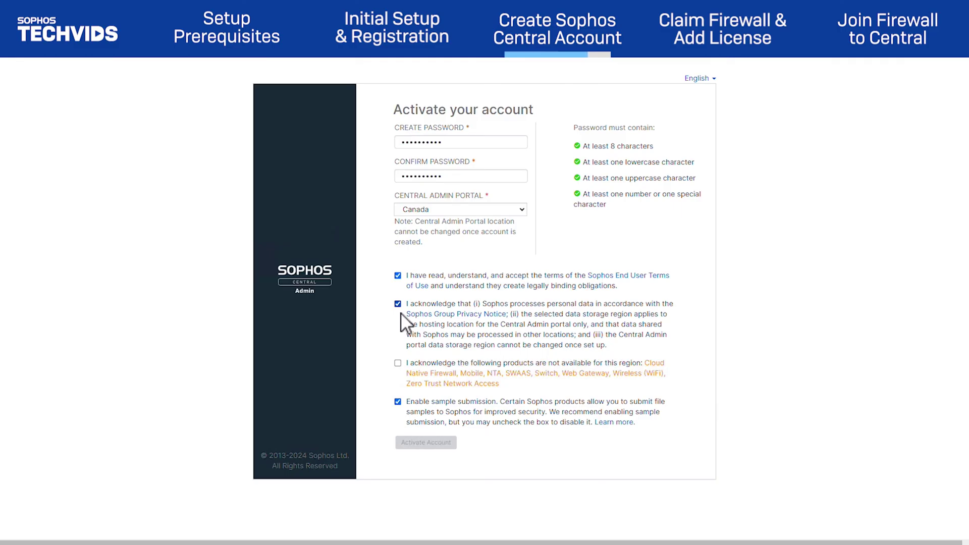
pyautogui.click(398, 363)
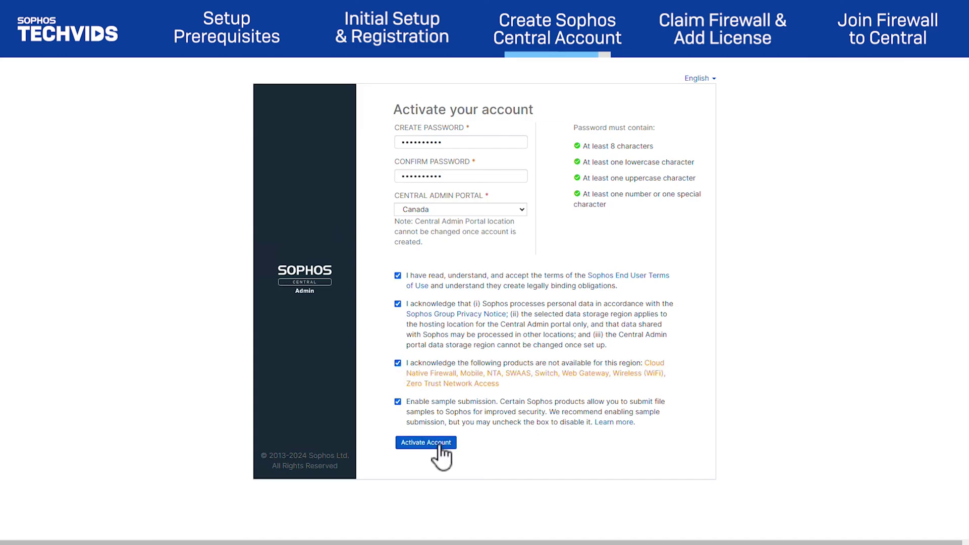
pyautogui.click(425, 442)
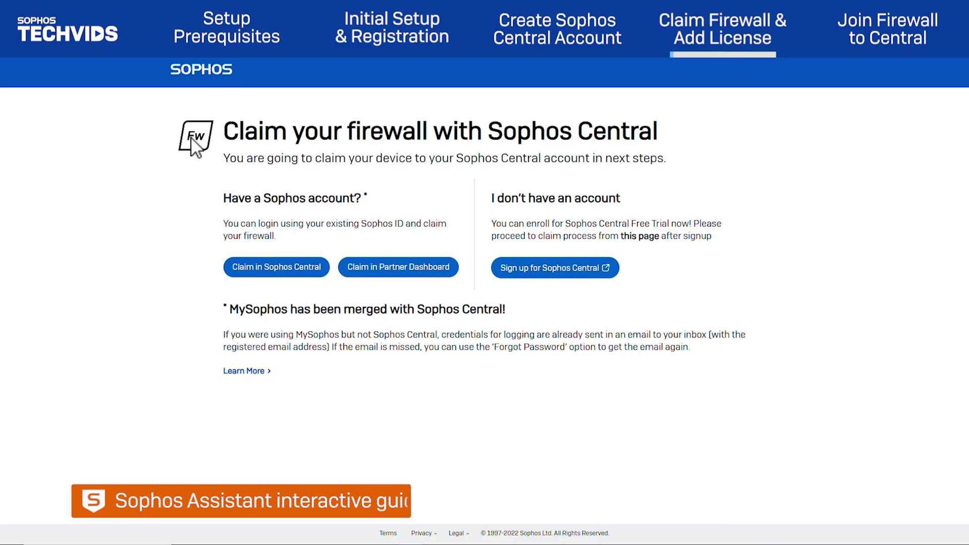
# Start the claim and sign in to Sophos Central with the account e-mail and password.
pyautogui.click(271, 265)
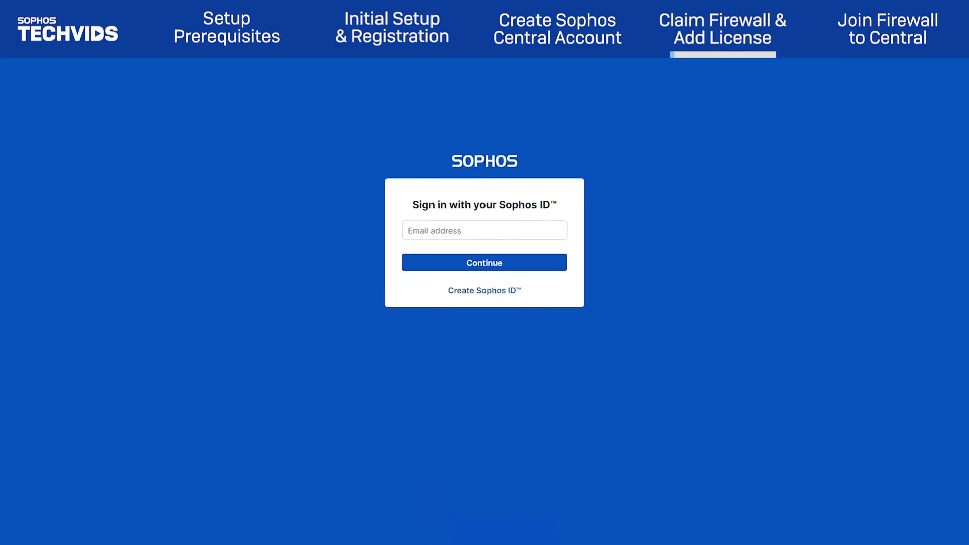
pyautogui.write('firewall.admin@example.com')
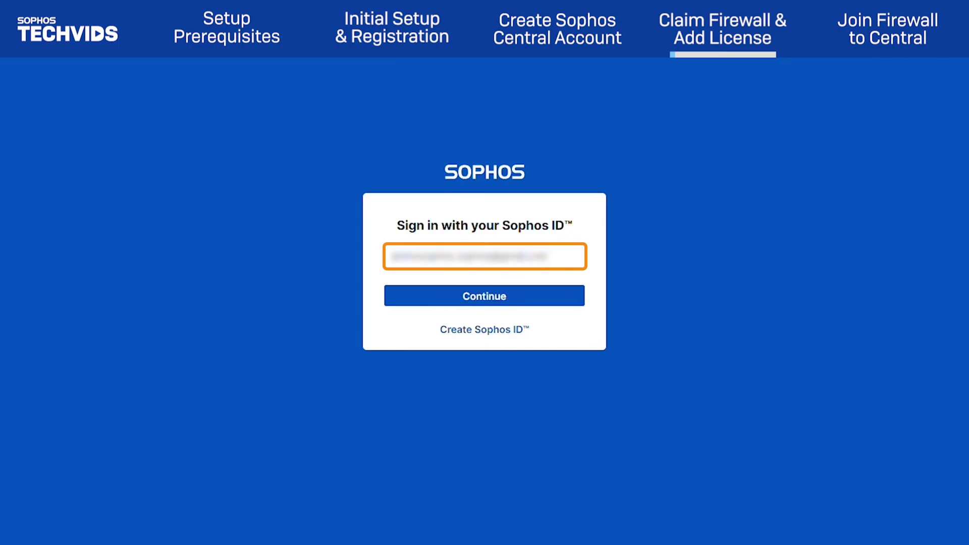
pyautogui.click(513, 303)
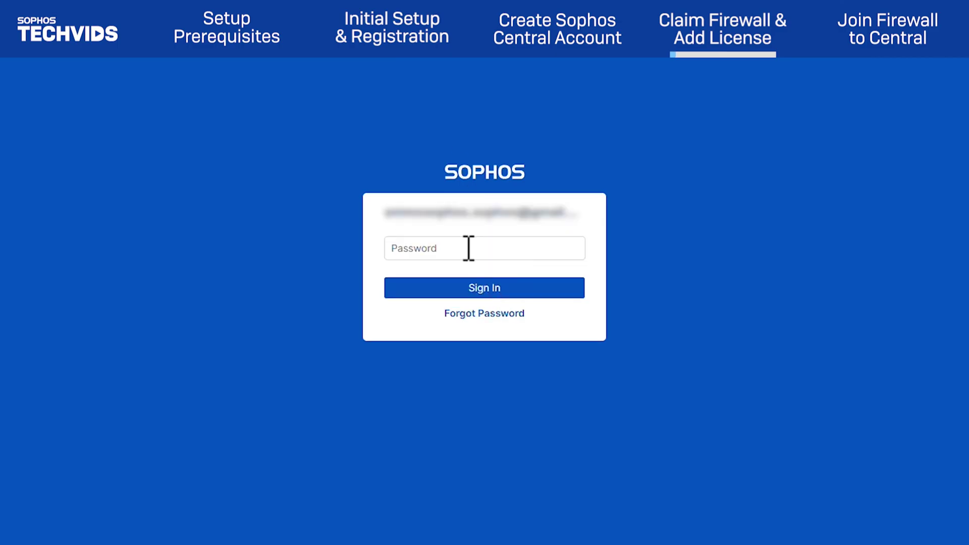
pyautogui.click(468, 247)
pyautogui.write('*********')
pyautogui.click(486, 288)
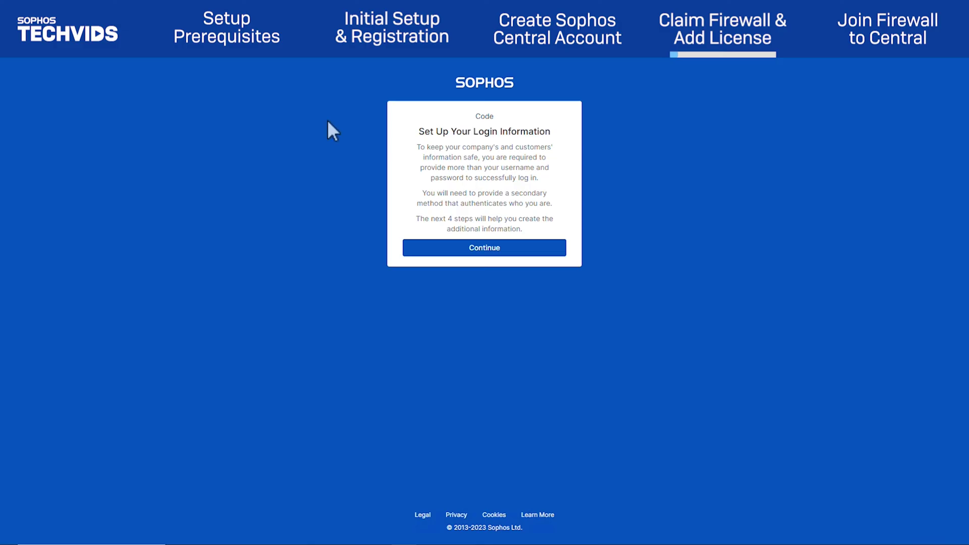
# Enter the emailed security code, create a 6-digit PIN, and submit them.
pyautogui.click(486, 250)
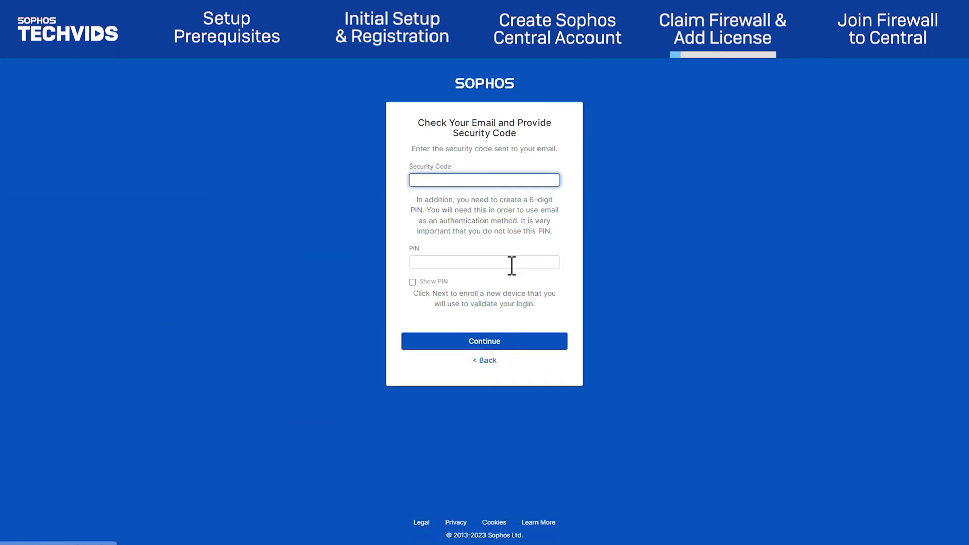
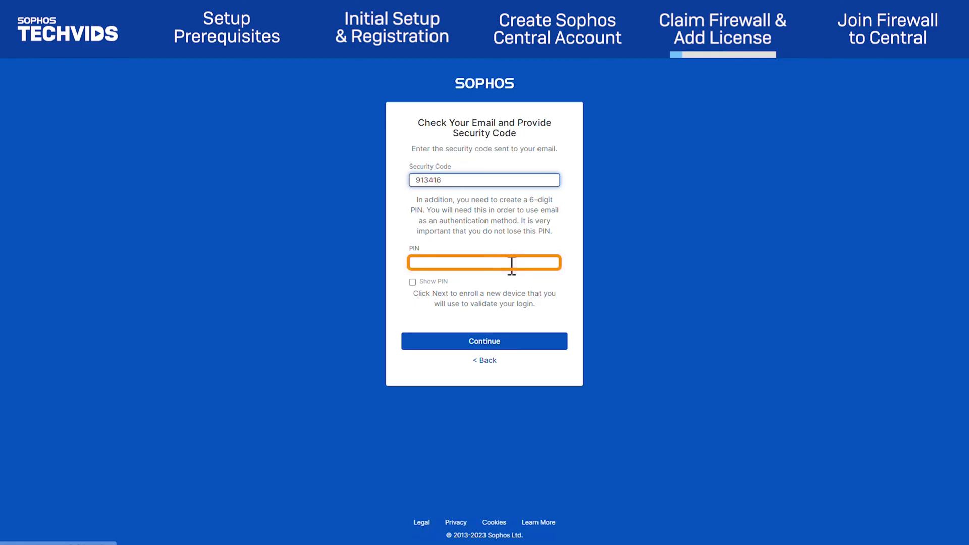
pyautogui.click(512, 263)
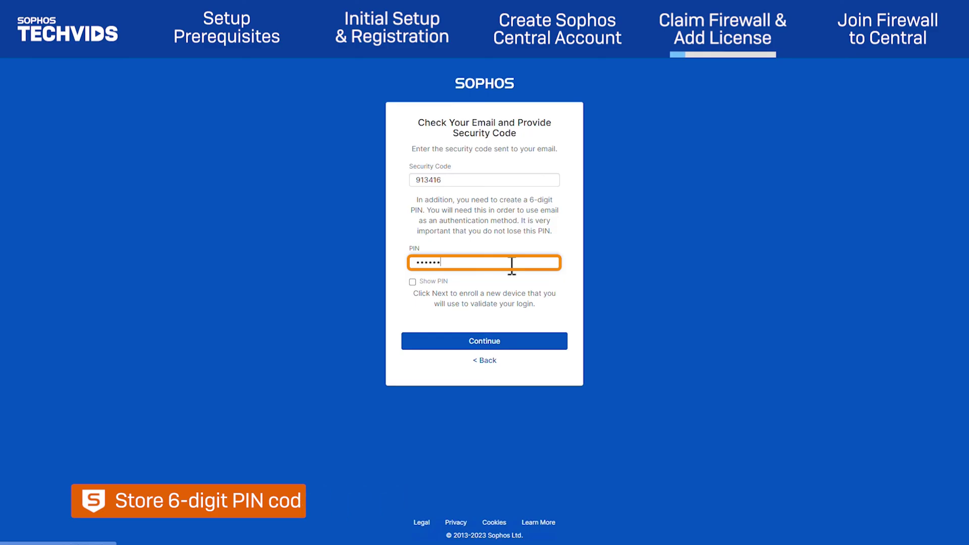
pyautogui.click(484, 343)
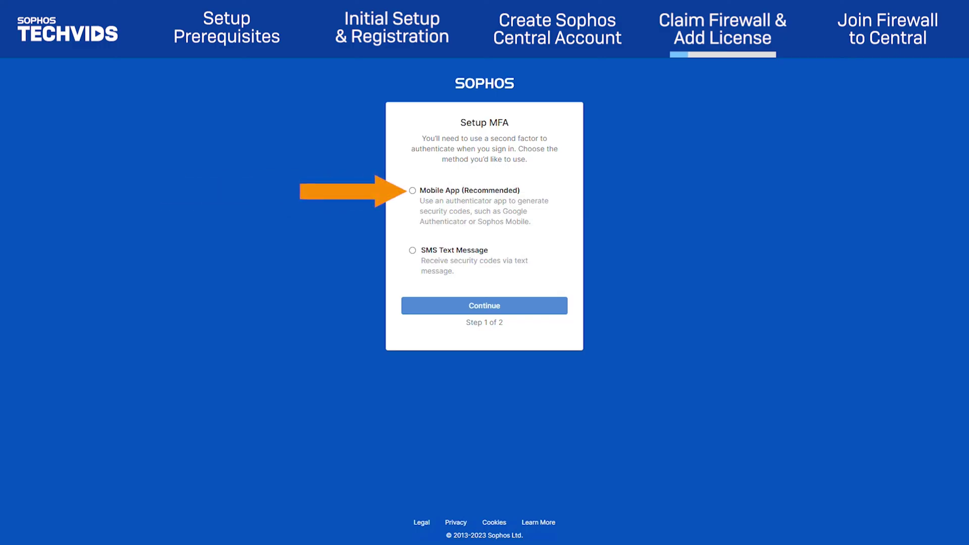
# Verify MFA with an authenticator-app code, then claim the XGS116 with the 30-day Xstream evaluation.
pyautogui.click(413, 191)
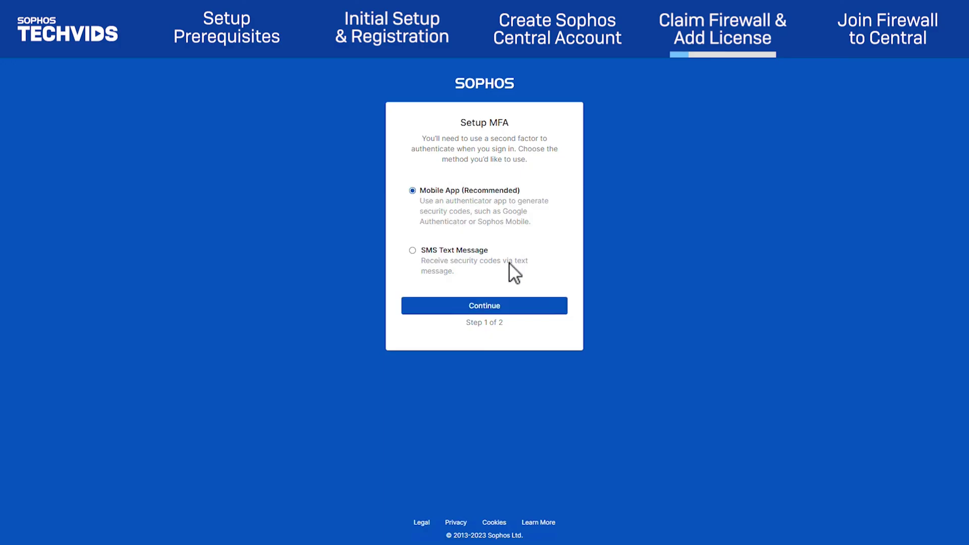
pyautogui.click(495, 306)
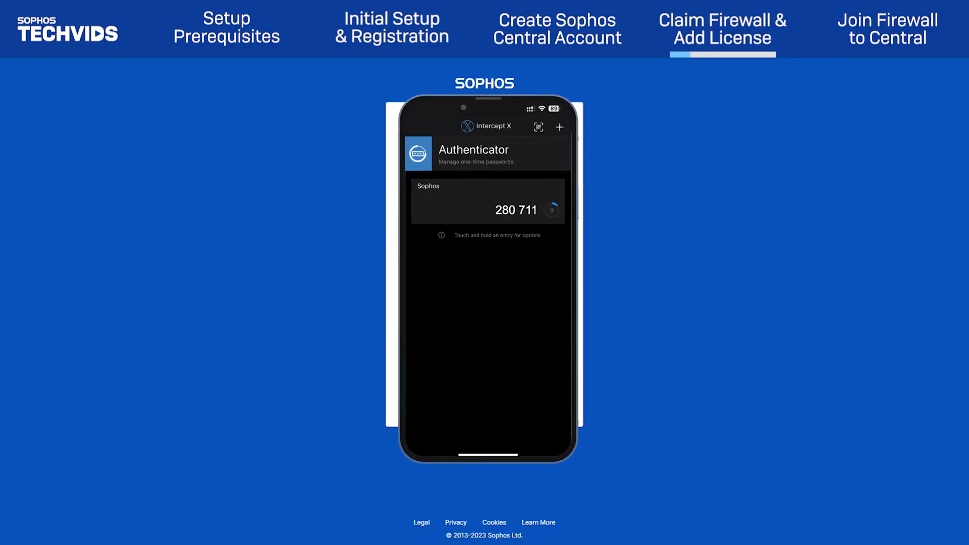
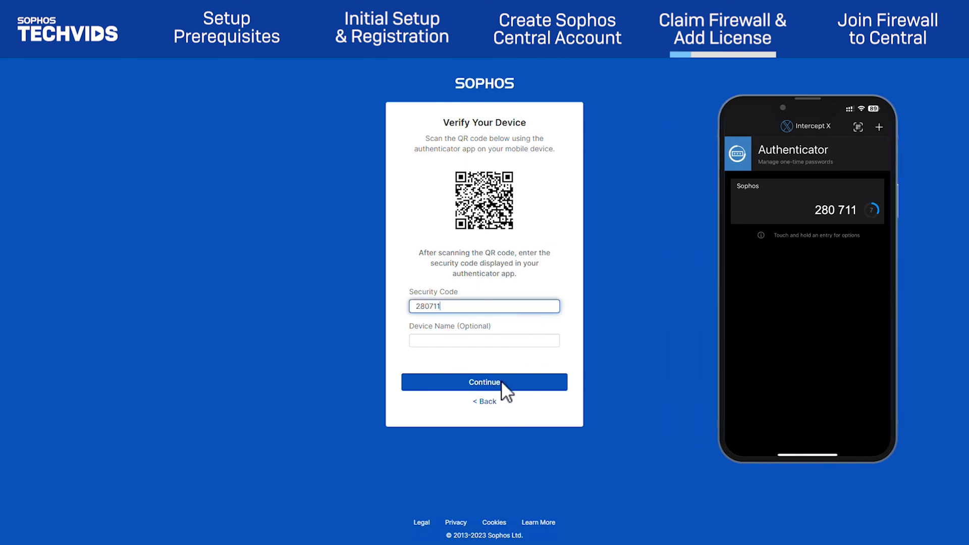
pyautogui.click(501, 382)
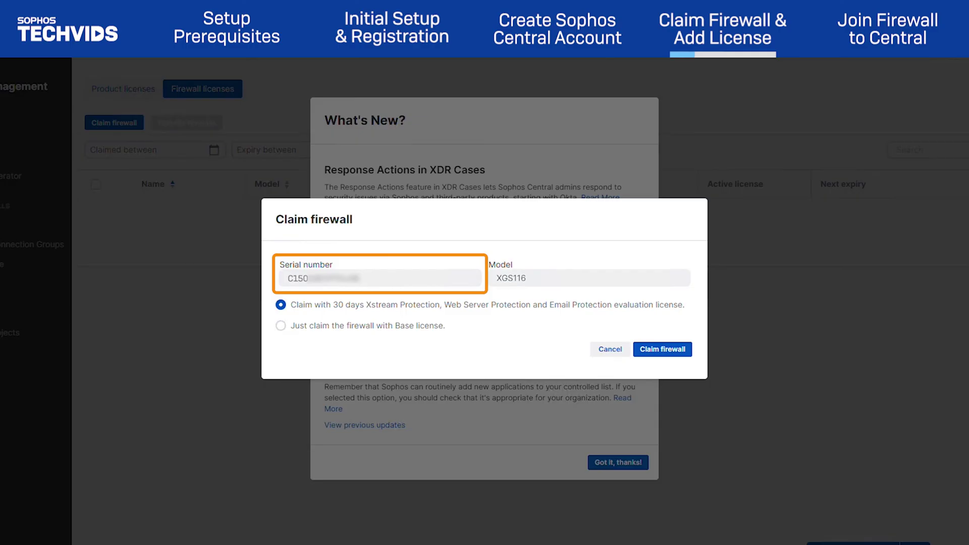
pyautogui.click(685, 352)
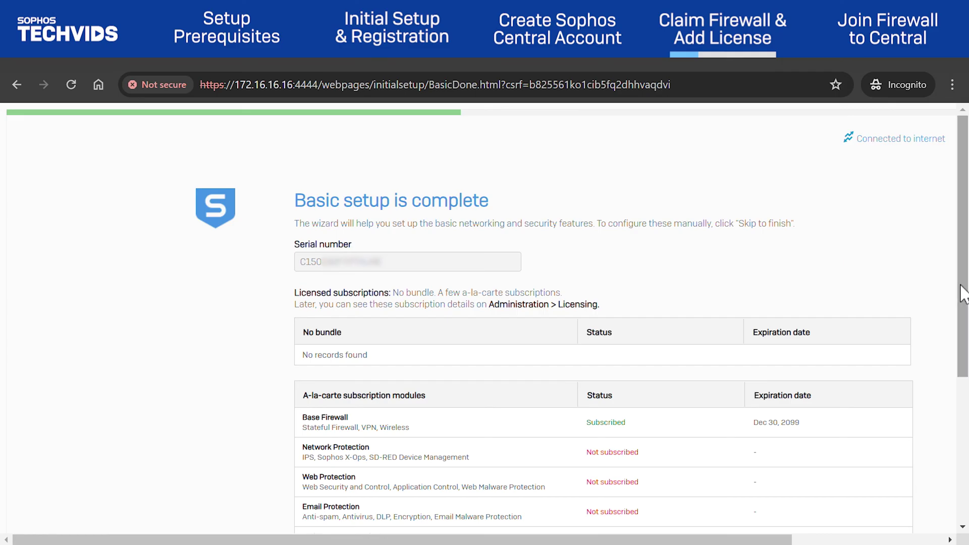
# Paste and verify an extra license key to activate Enhanced Support, then leave the license summary.
pyautogui.moveTo(963, 293); pyautogui.dragTo(964, 436)
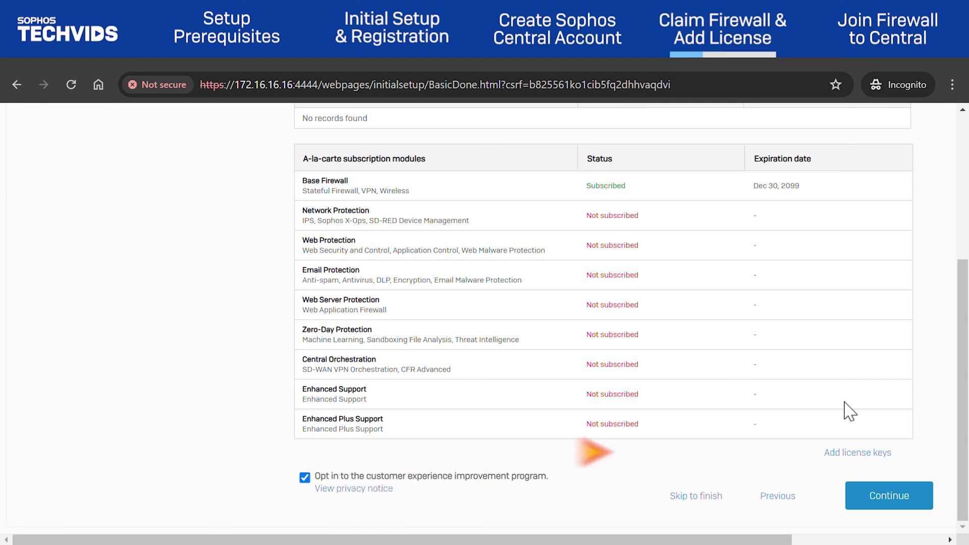
pyautogui.click(855, 452)
pyautogui.scroll(-1, 762, 335)
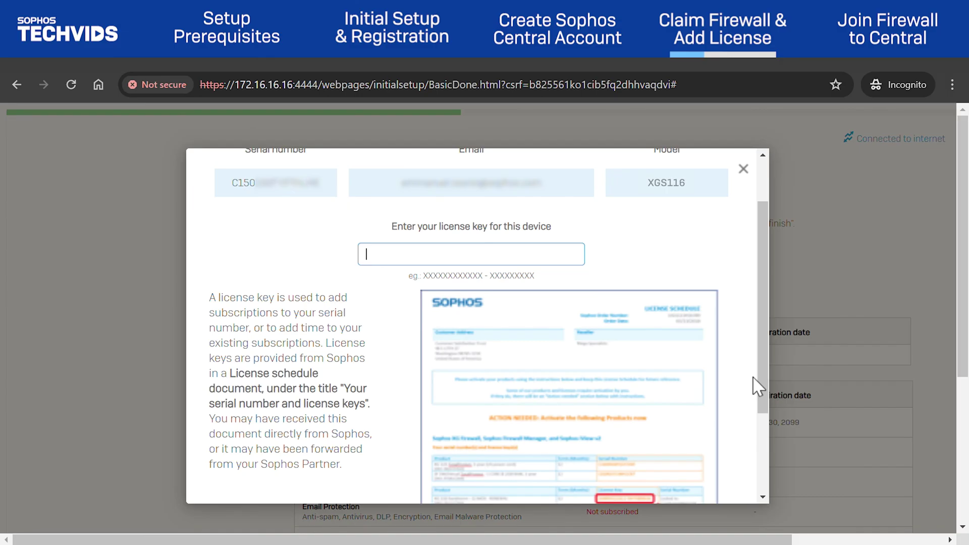
pyautogui.hotkey('ctrl', 'v')
pyautogui.moveTo(763, 329); pyautogui.dragTo(760, 418)
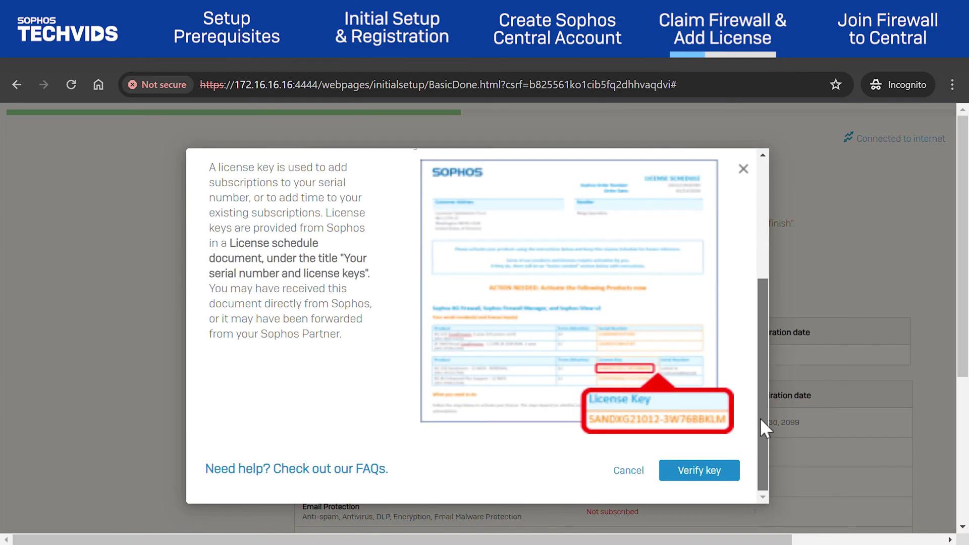
pyautogui.click(709, 471)
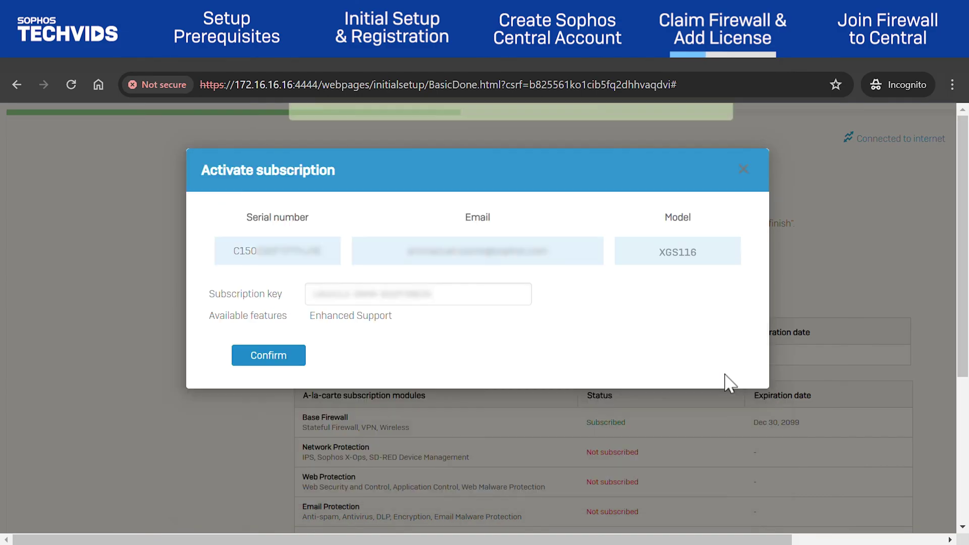
pyautogui.click(281, 364)
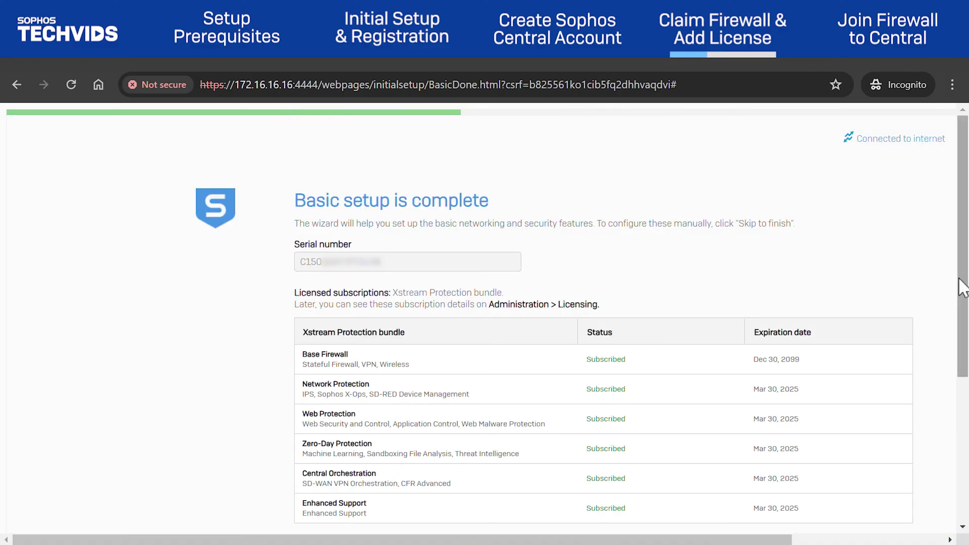
pyautogui.moveTo(960, 281); pyautogui.dragTo(960, 425)
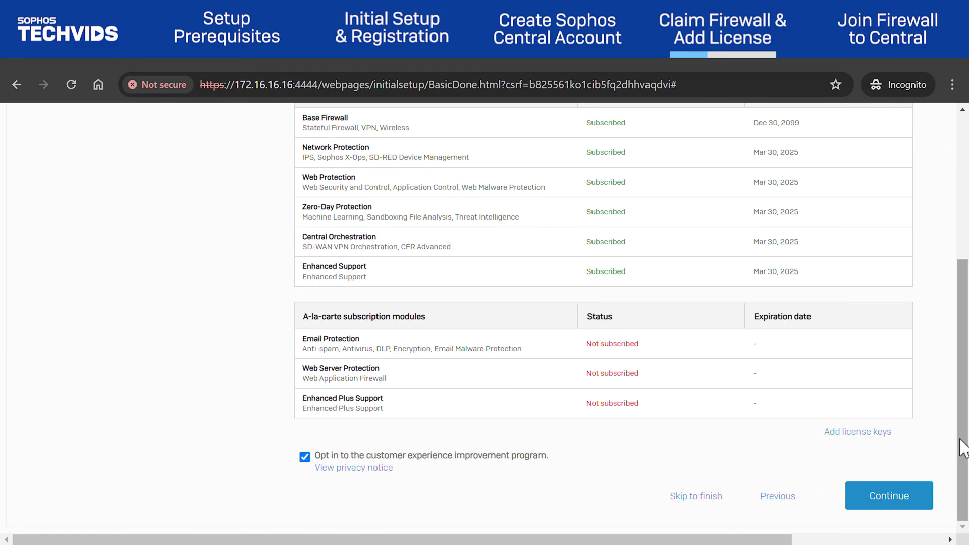
pyautogui.click(908, 494)
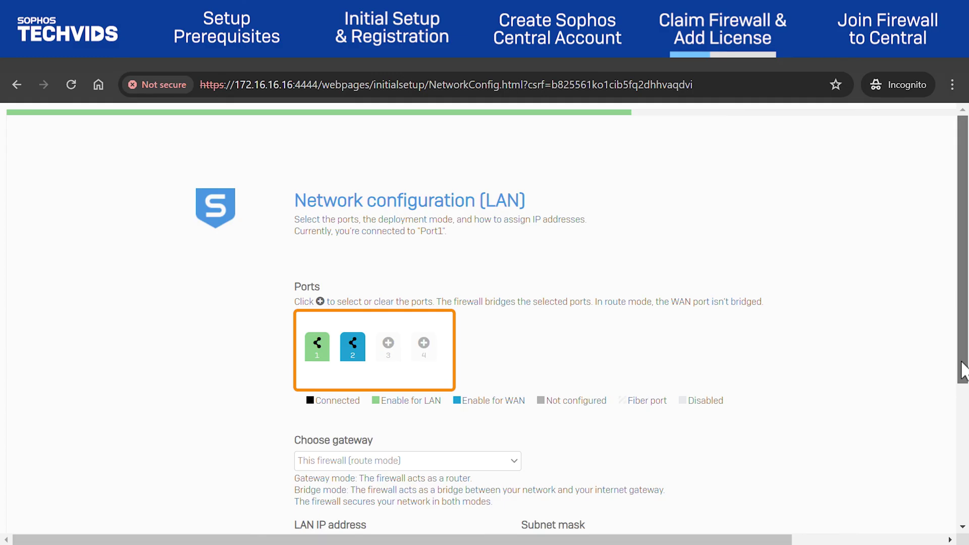
# Keep default LAN settings and enable all four network protections, including zero-day file analysis.
pyautogui.scroll(-4, 963, 371)
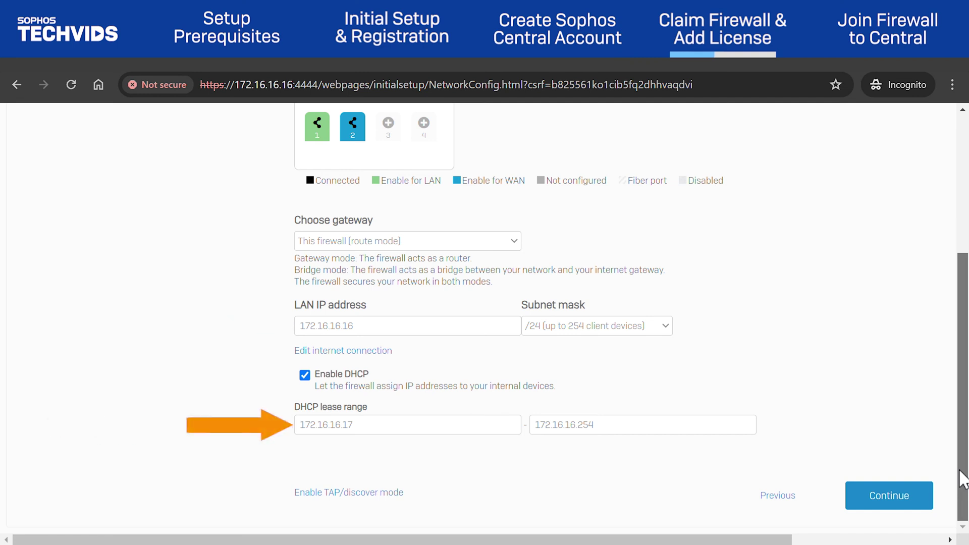
pyautogui.click(912, 497)
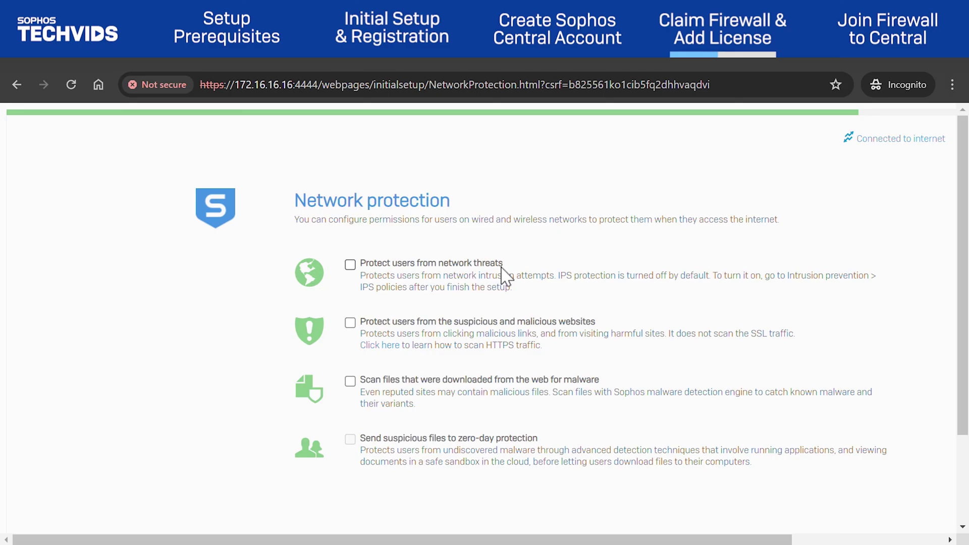
pyautogui.click(351, 265)
pyautogui.click(352, 323)
pyautogui.click(352, 382)
pyautogui.click(349, 439)
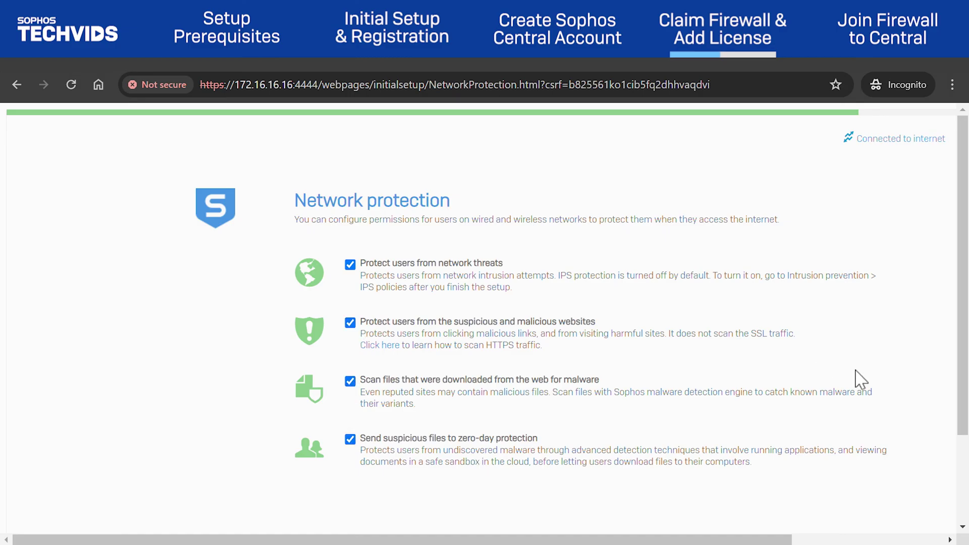
pyautogui.moveTo(958, 368); pyautogui.dragTo(965, 467)
pyautogui.click(888, 495)
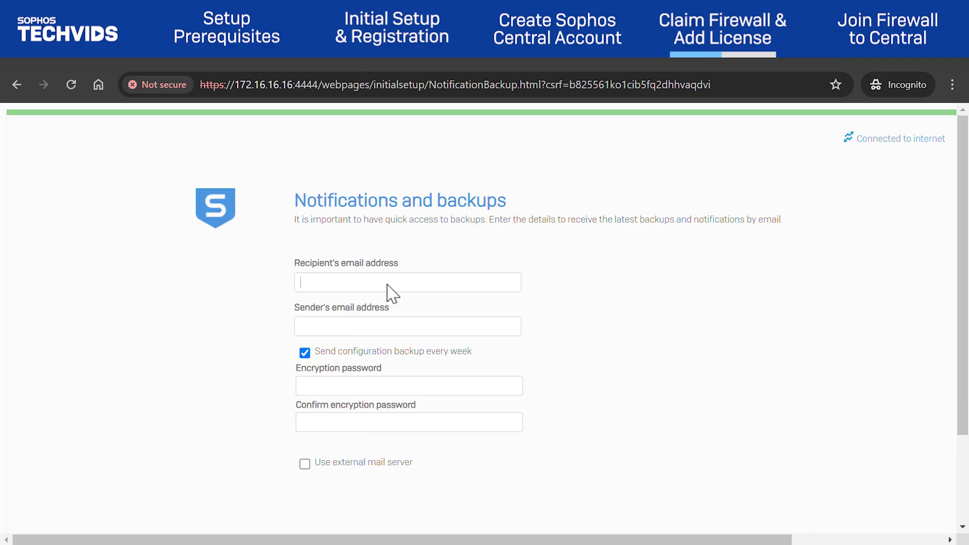
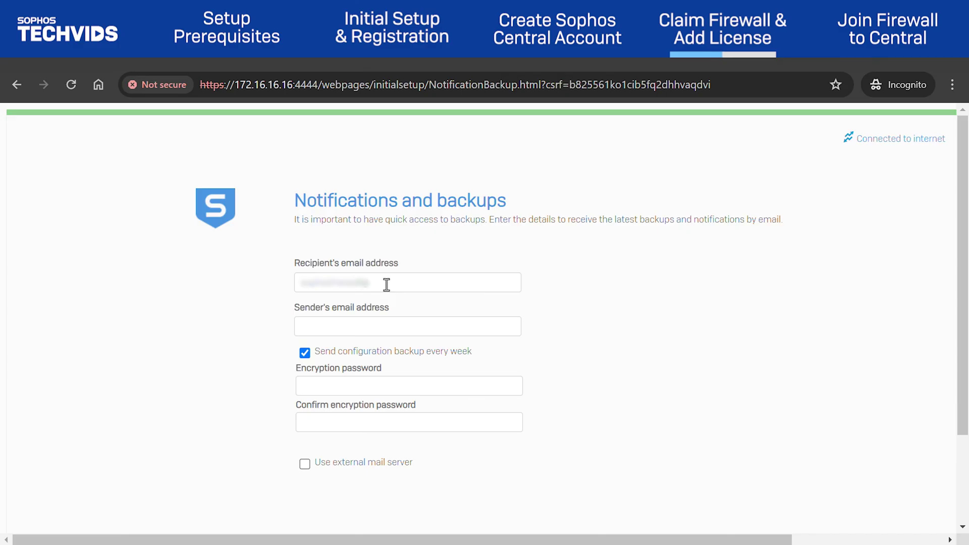
# Enter the backup recipient's and sender's email addresses.
pyautogui.press('Tab')
pyautogui.write('sophosfirewall@example.com')
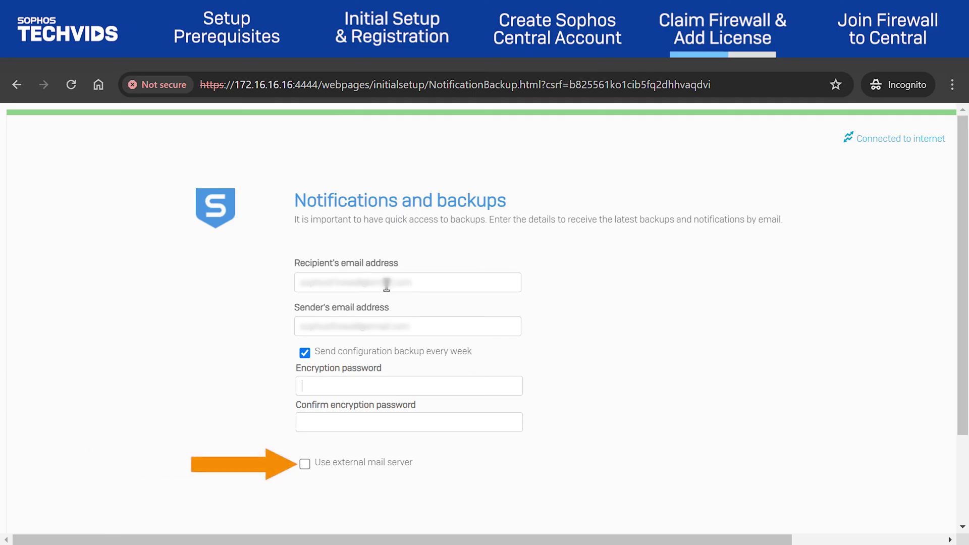
# Set and confirm the backup encryption password, then proceed to the configuration summary.
pyautogui.write('*************')
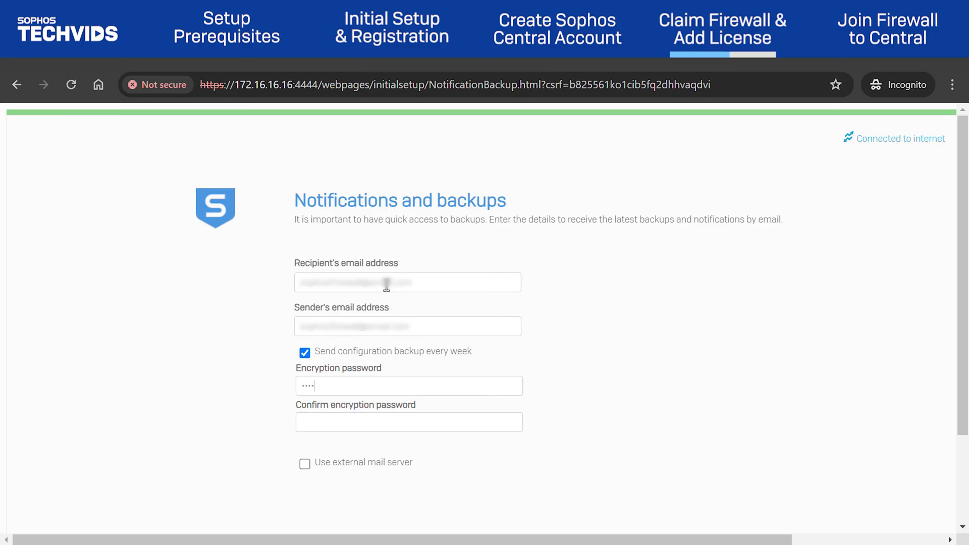
pyautogui.press('Tab')
pyautogui.write('*************')
pyautogui.moveTo(958, 356); pyautogui.dragTo(958, 443)
pyautogui.click(890, 494)
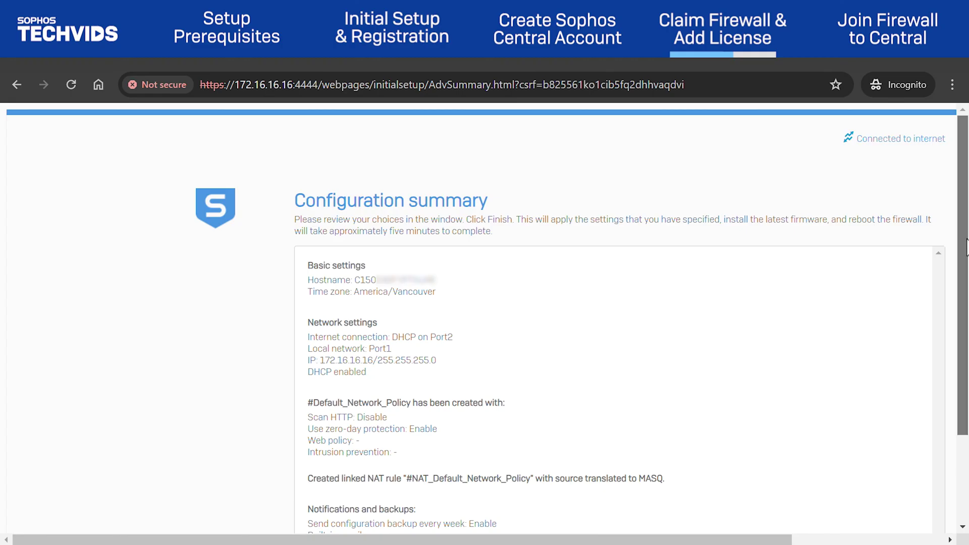
# Review the configuration summary and finish the wizard so the firewall reboots to login.
pyautogui.moveTo(964, 242); pyautogui.dragTo(964, 367)
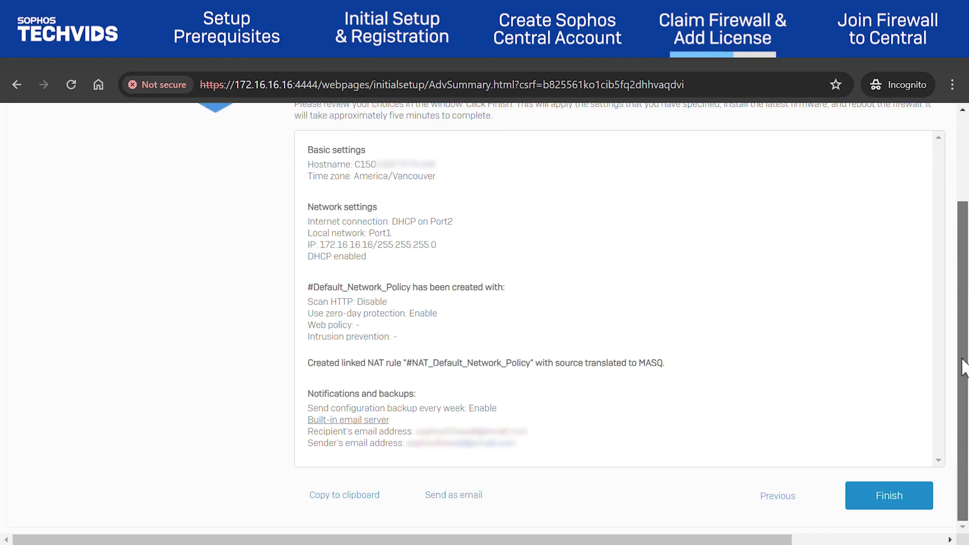
pyautogui.click(902, 508)
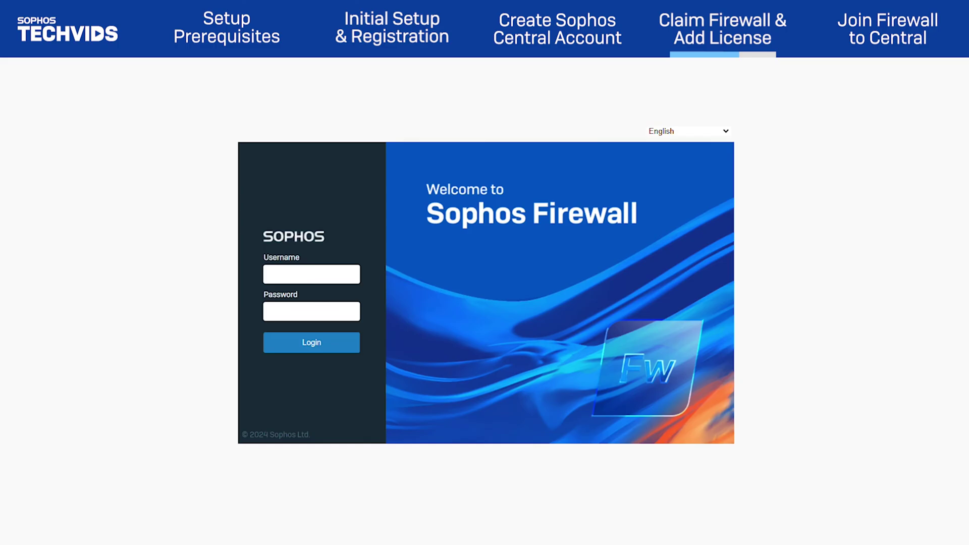
# Sign in to the web admin console as 'admin' with the admin password.
pyautogui.click(310, 275)
pyautogui.write('admin')
pyautogui.press('Tab')
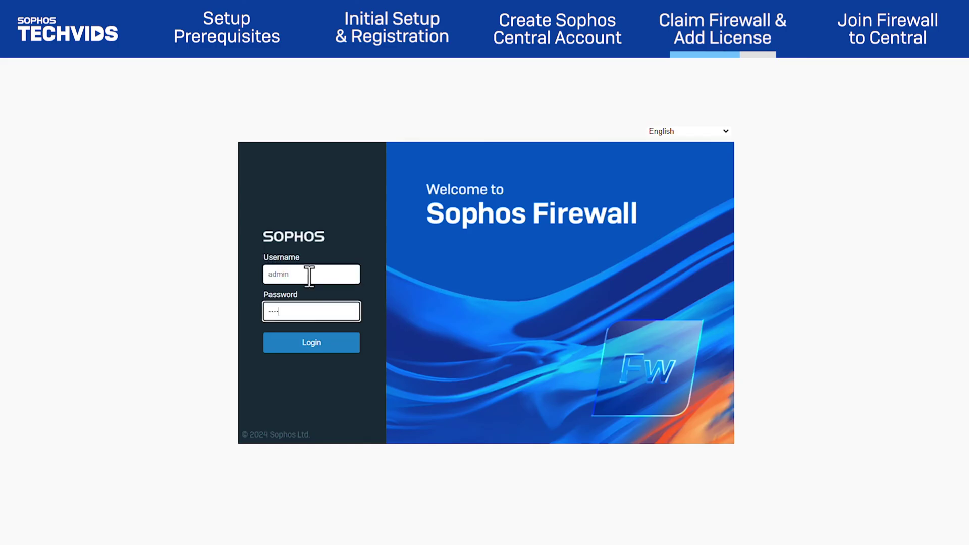
pyautogui.press('Return')
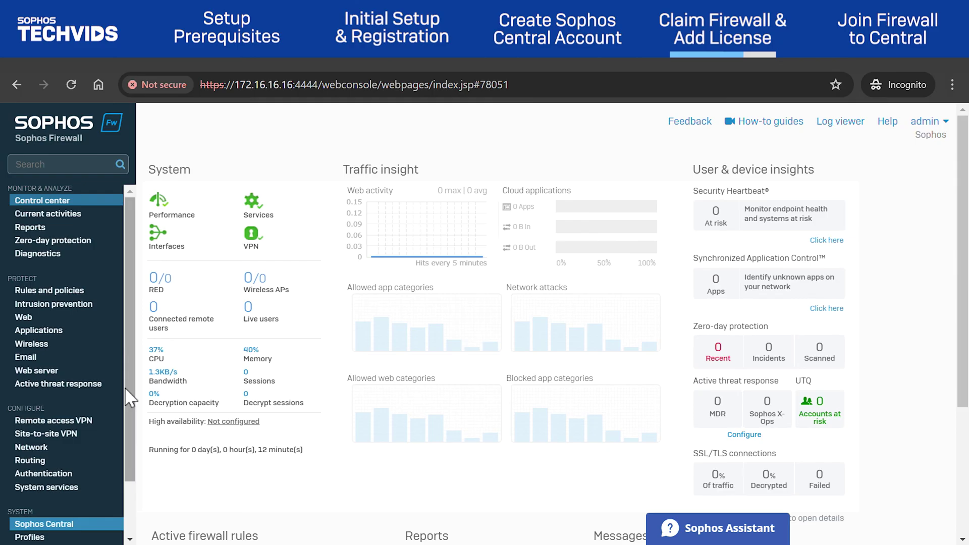
# In Administration > Licensing, paste and verify a license key activating Webserver Protection.
pyautogui.scroll(-3, 125, 387)
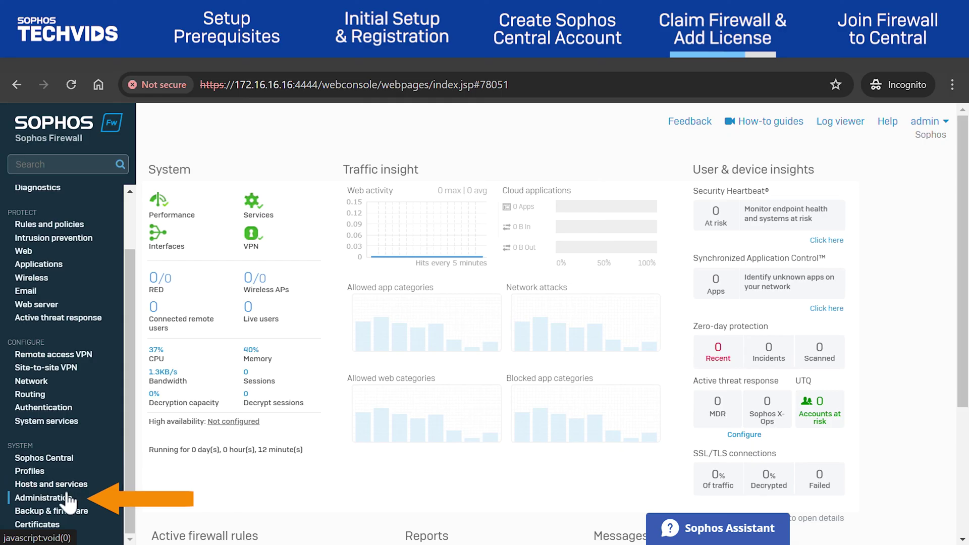
pyautogui.click(44, 497)
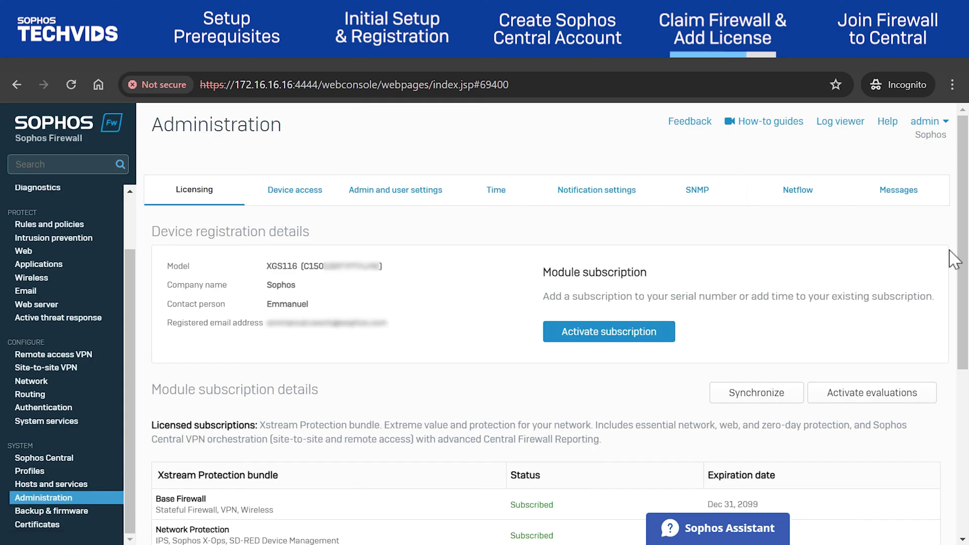
pyautogui.click(619, 337)
pyautogui.rightClick(461, 327)
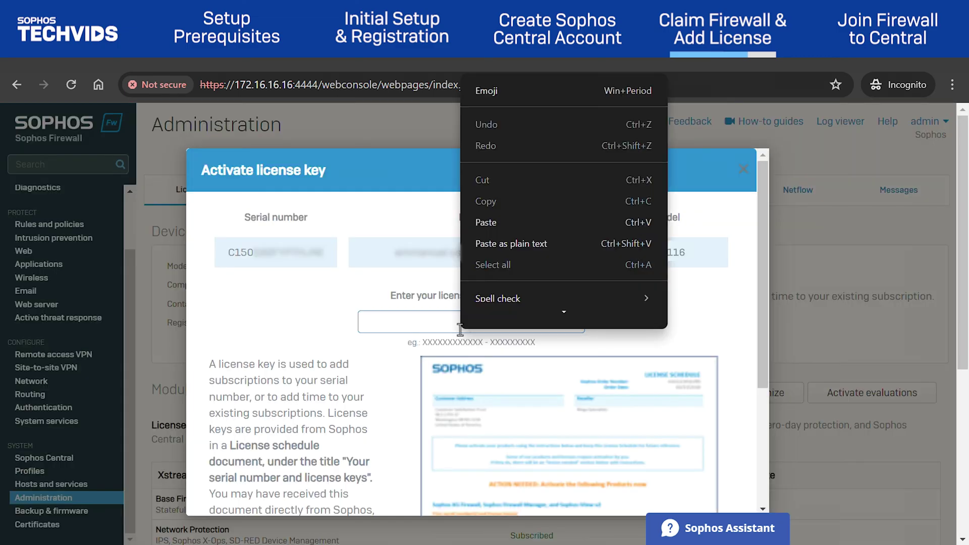
pyautogui.click(515, 265)
pyautogui.scroll(-4, 746, 305)
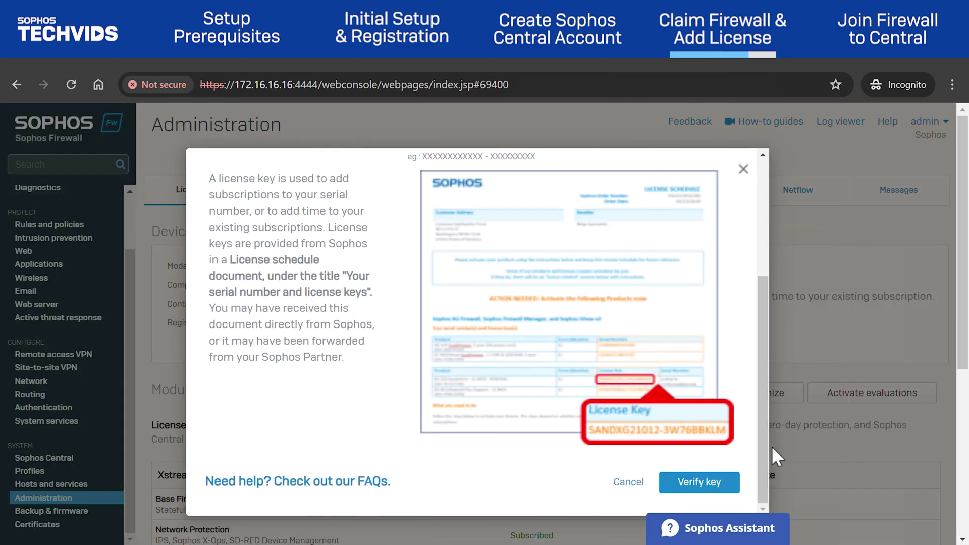
pyautogui.click(701, 482)
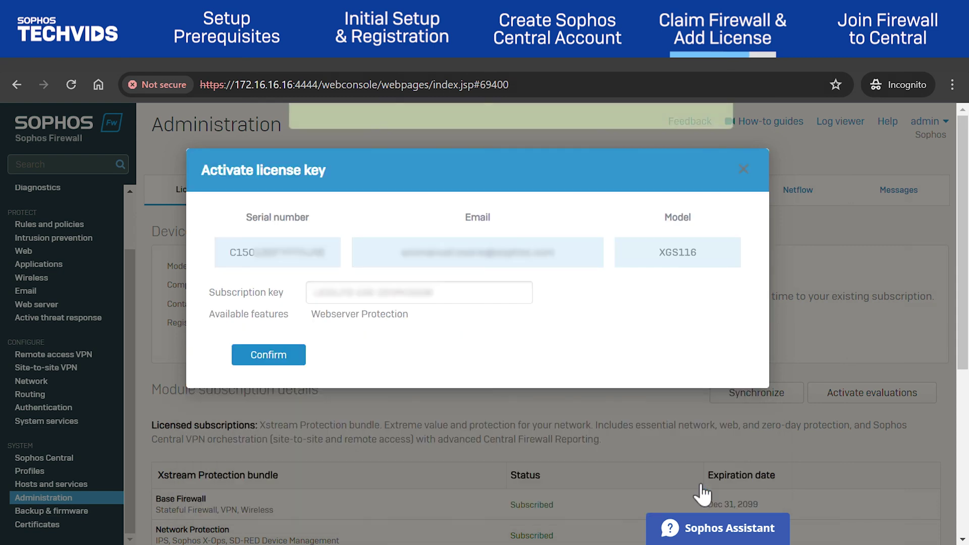
pyautogui.click(268, 356)
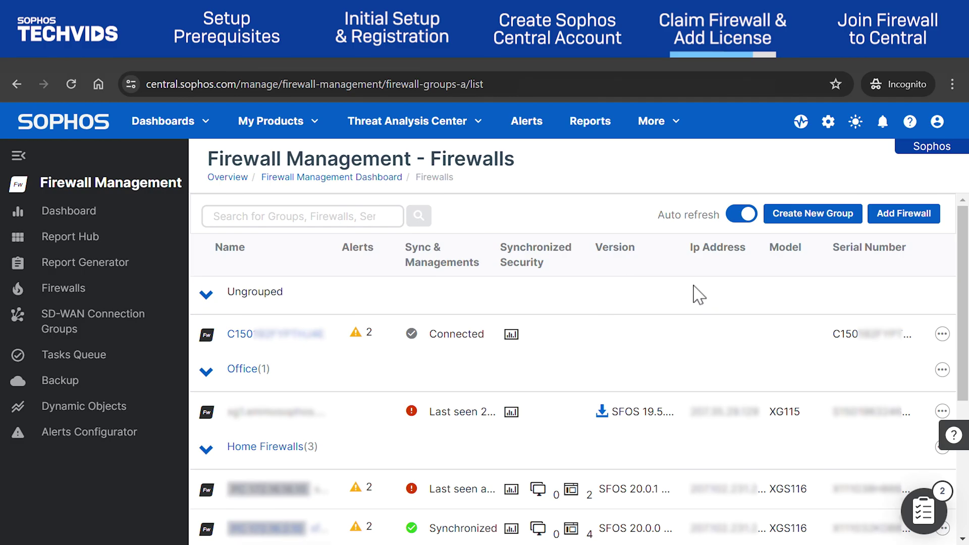
pyautogui.click(937, 121)
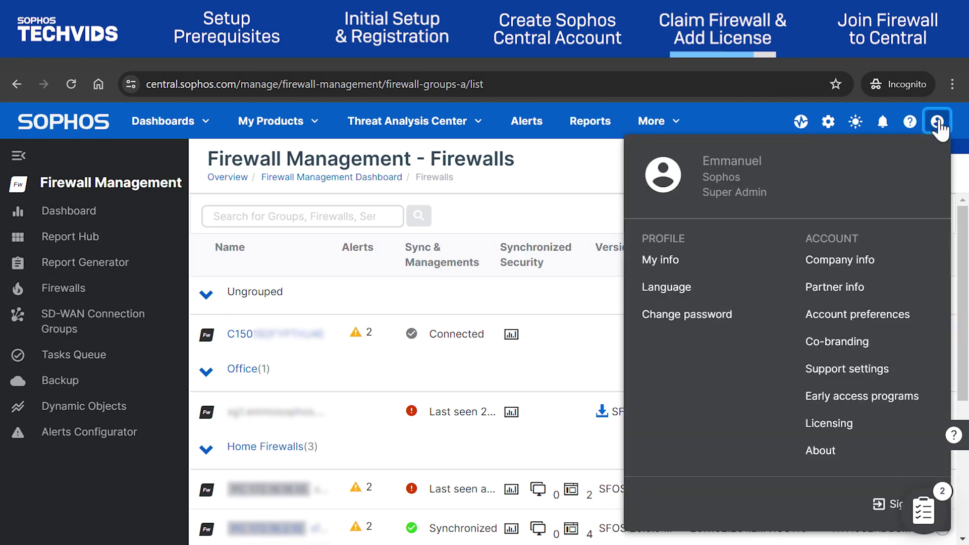
# Open the firewall licenses in Sophos Central and expand the XGS116's details.
pyautogui.click(828, 423)
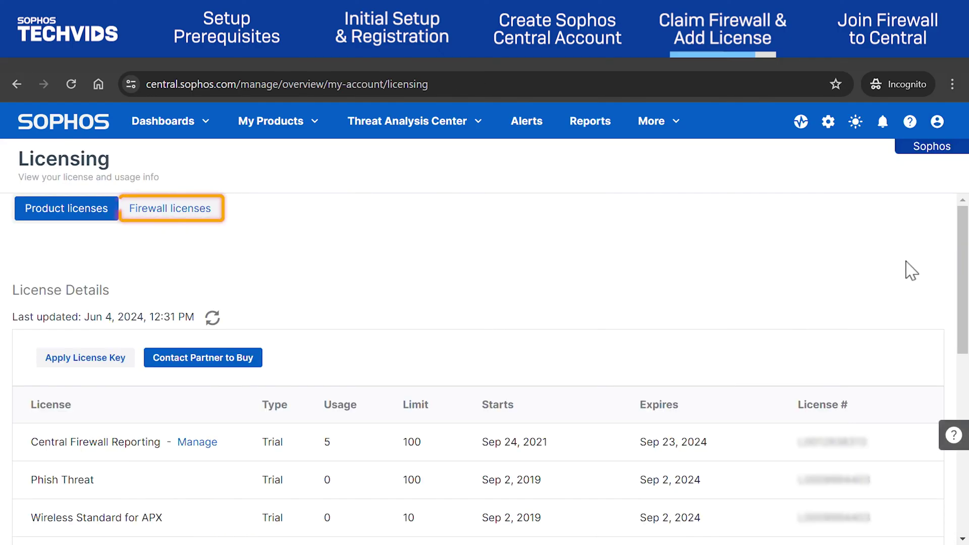
pyautogui.click(187, 214)
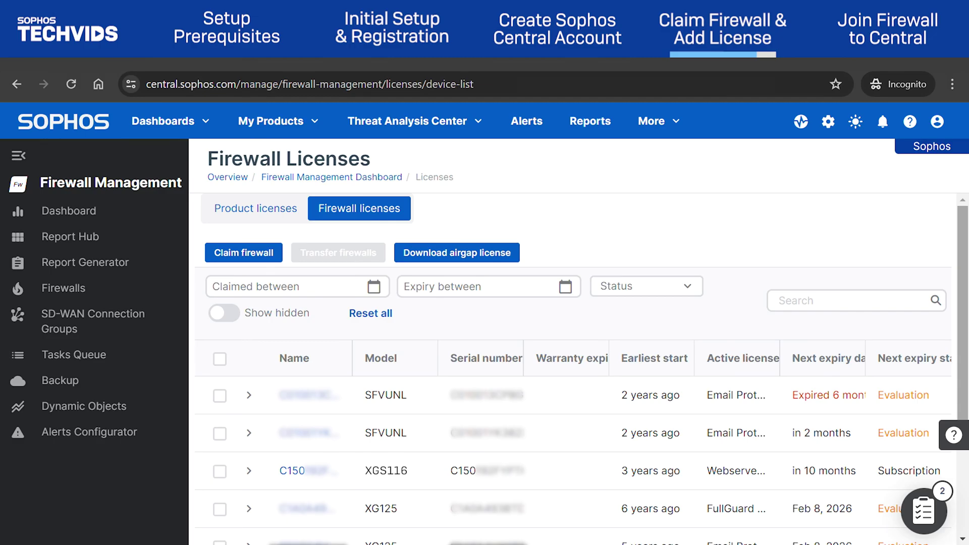
pyautogui.scroll(-3, 965, 393)
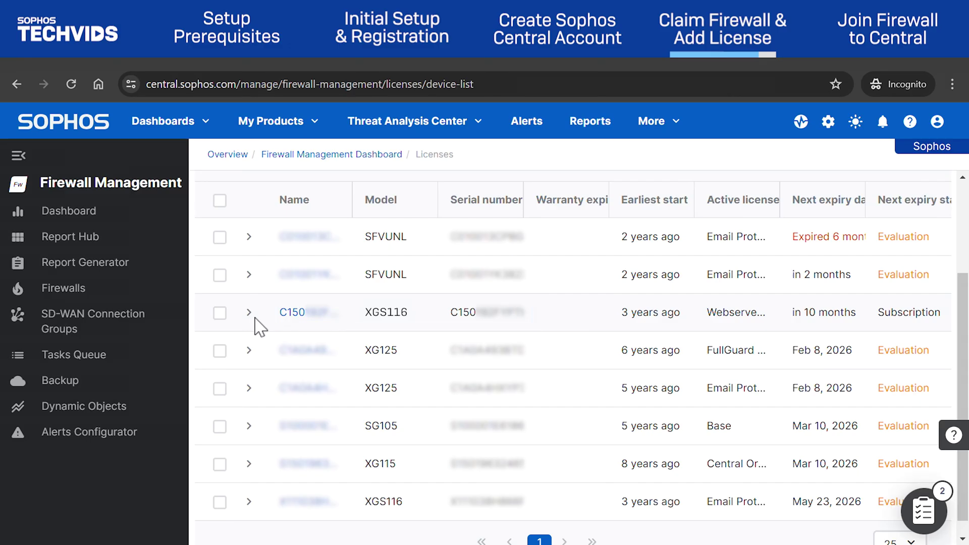
pyautogui.click(323, 313)
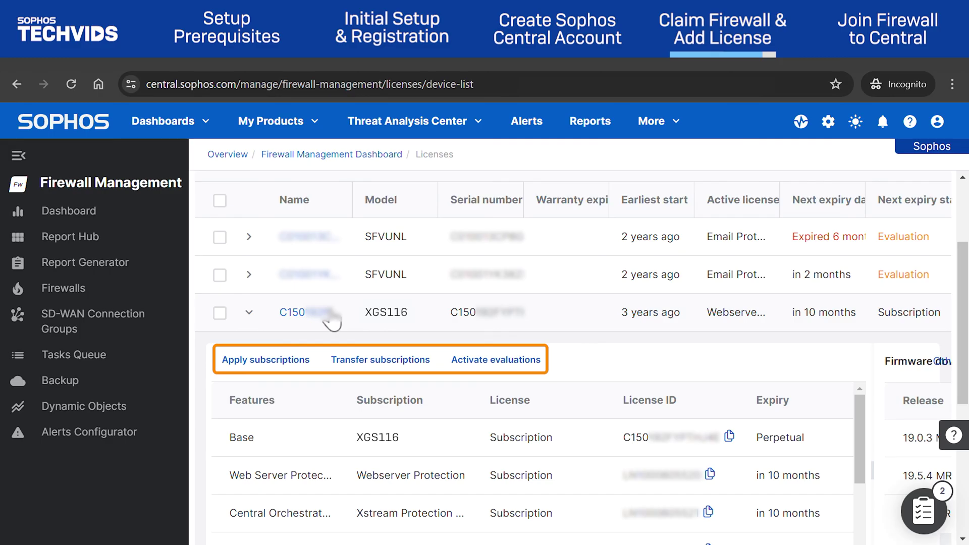
# Paste the subscription key, preview it, and apply Email Protection to the XGS116.
pyautogui.click(286, 360)
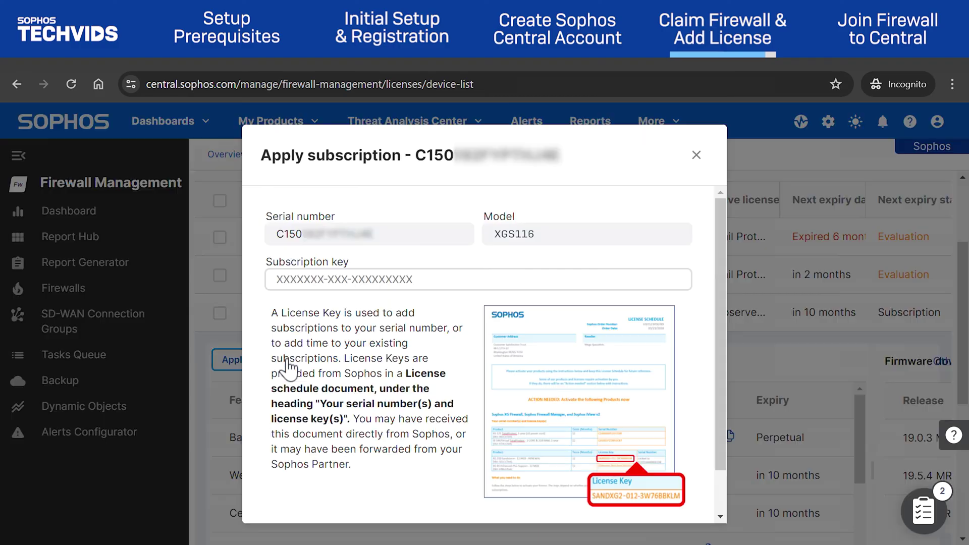
pyautogui.click(384, 277)
pyautogui.hotkey('ctrl', 'v')
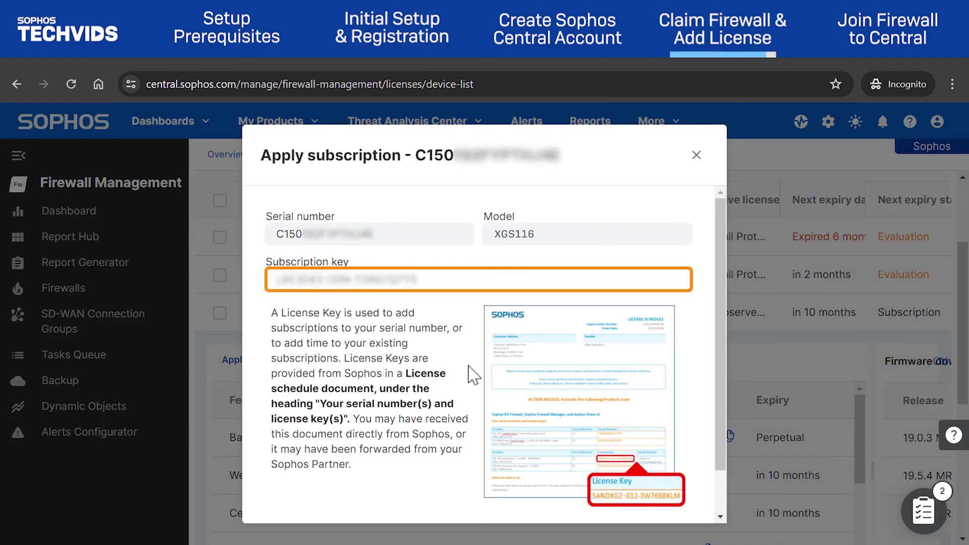
pyautogui.scroll(-1, 716, 368)
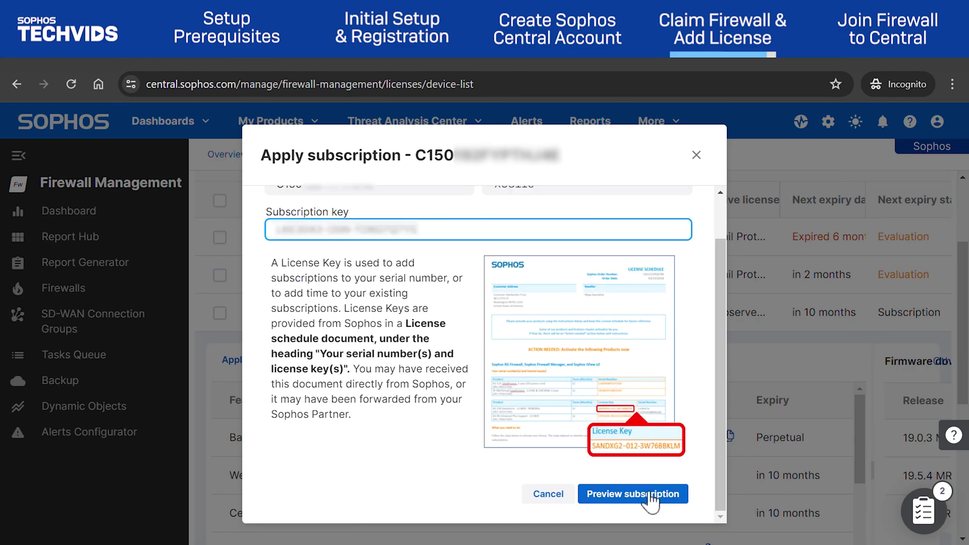
pyautogui.click(648, 494)
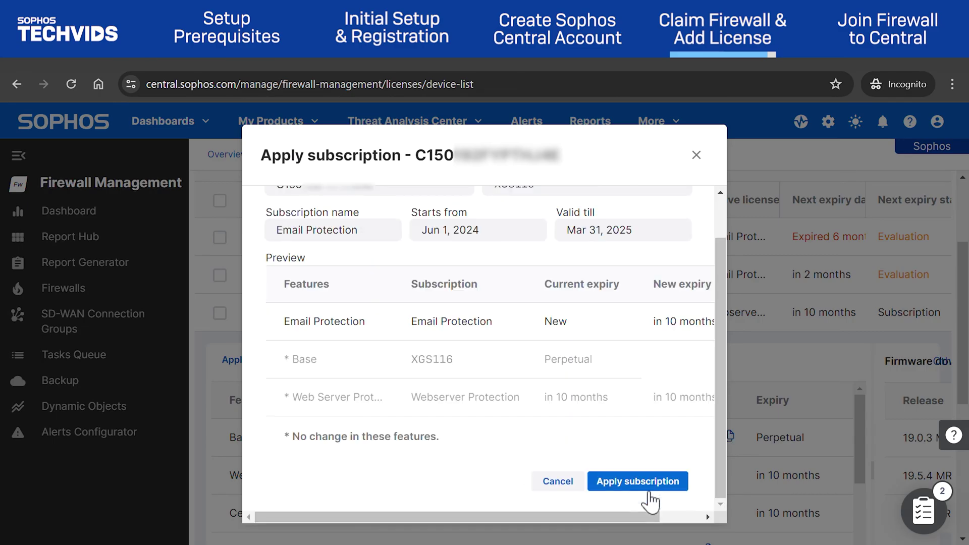
pyautogui.click(660, 482)
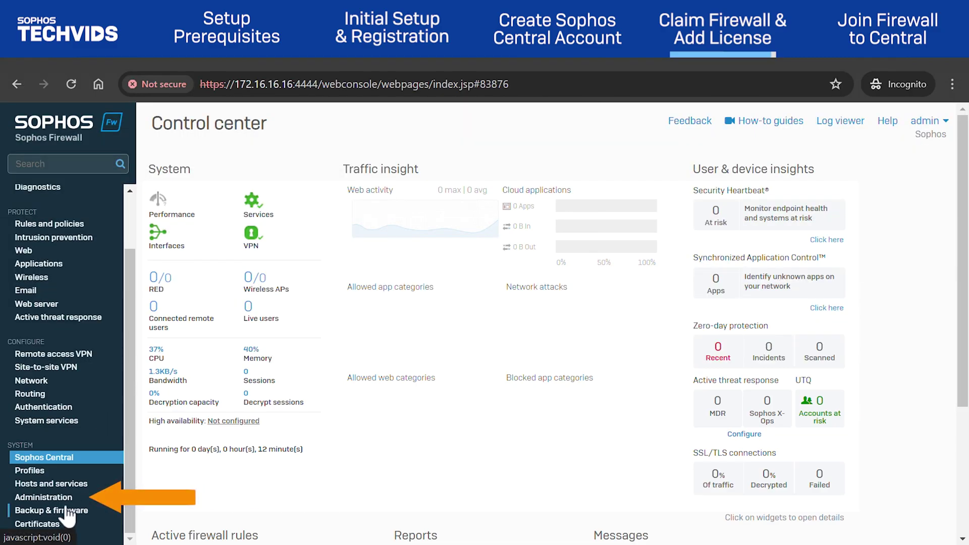
# Synchronize licences on the Licensing page and check that Email Protection now appears.
pyautogui.click(51, 497)
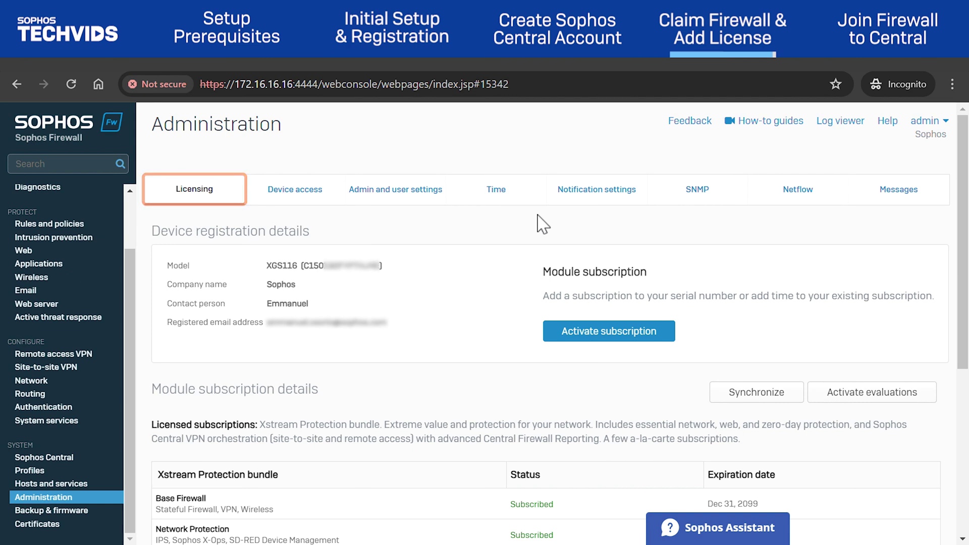
pyautogui.click(765, 392)
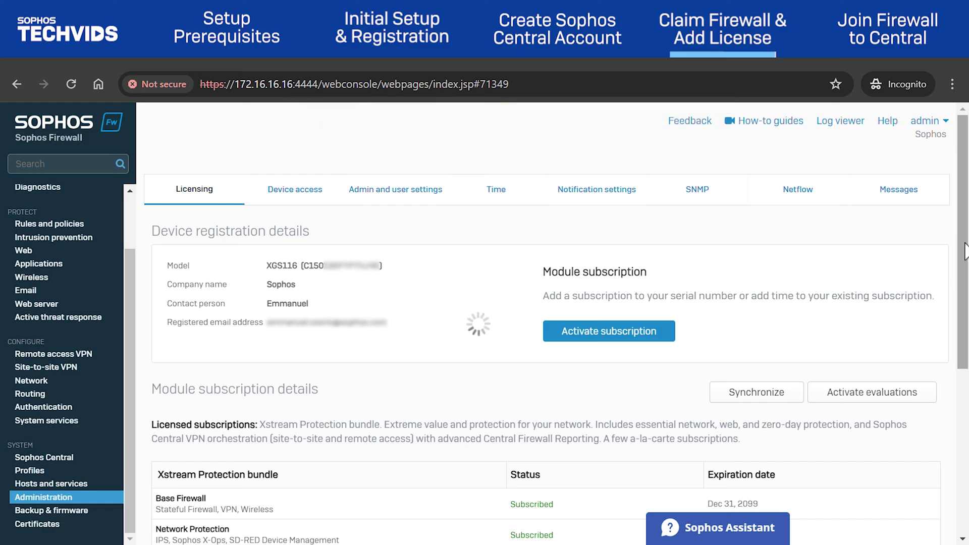
pyautogui.scroll(-5, 941, 296)
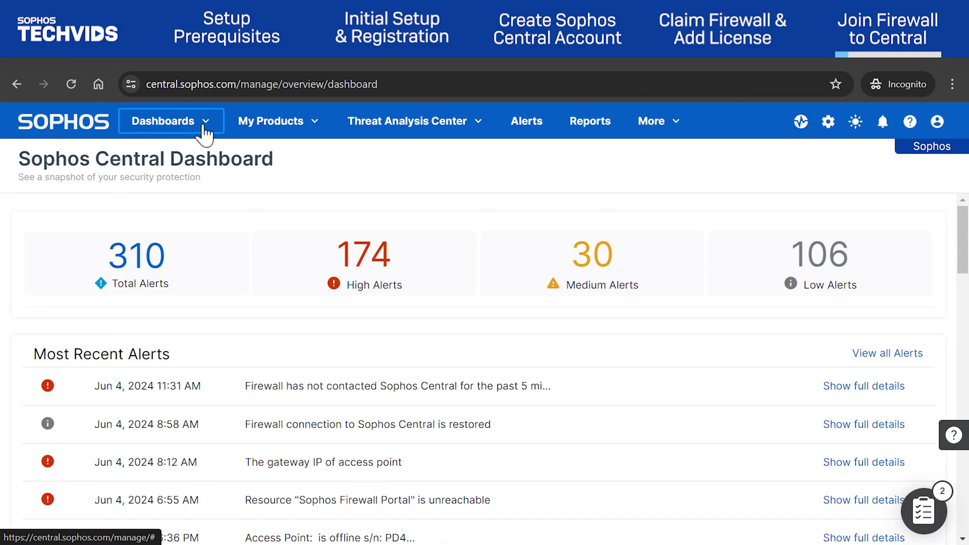
# From Firewall Management's Firewalls list, start adding an already configured firewall.
pyautogui.click(306, 132)
pyautogui.moveTo(351, 396)
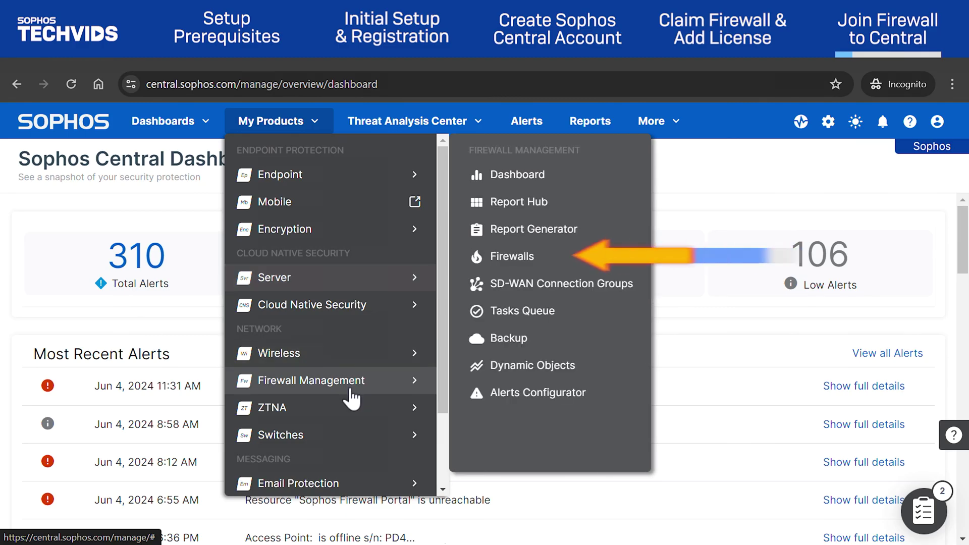
pyautogui.click(455, 255)
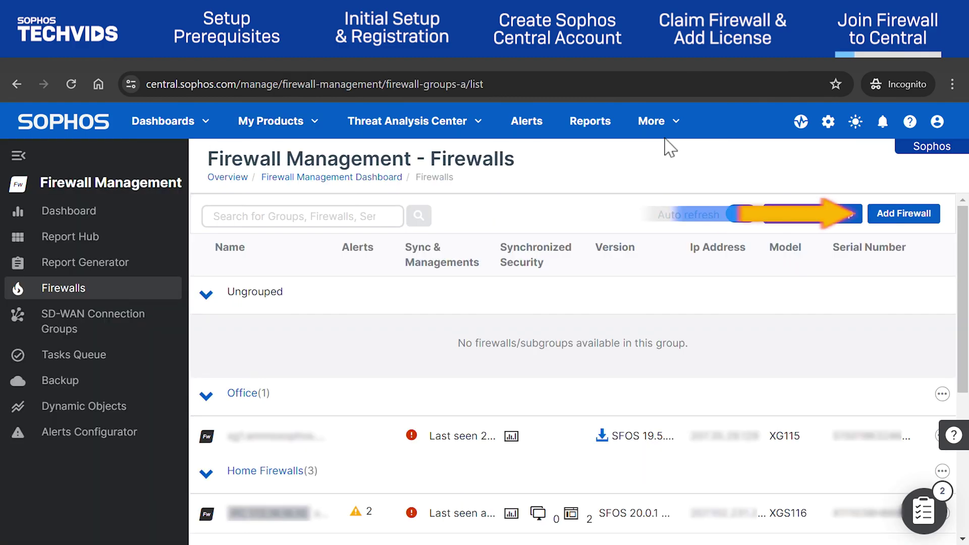
pyautogui.click(899, 219)
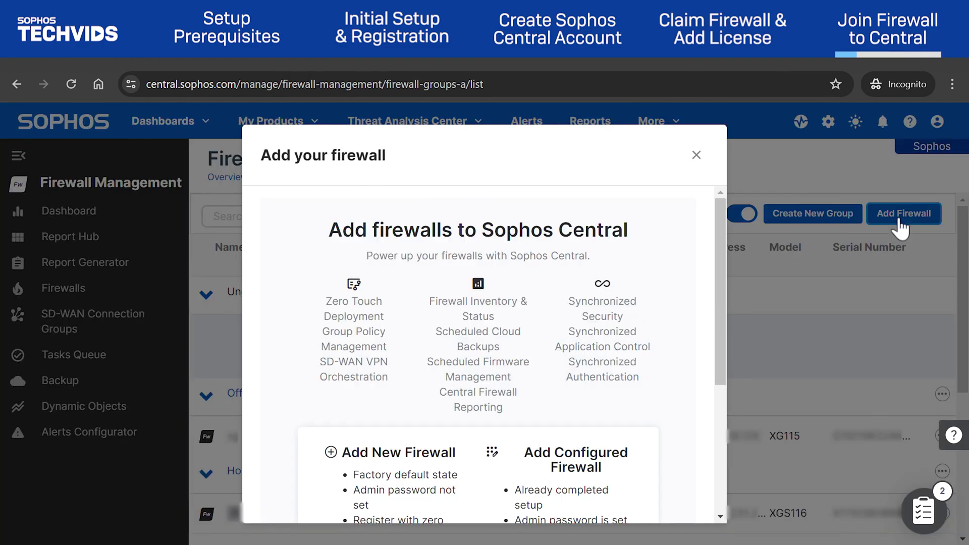
pyautogui.moveTo(721, 300); pyautogui.dragTo(719, 425)
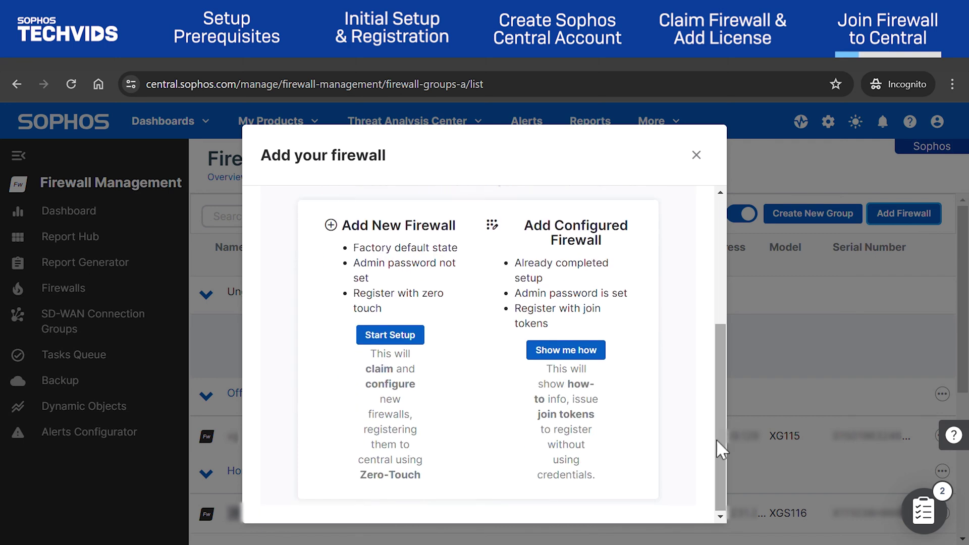
pyautogui.click(583, 356)
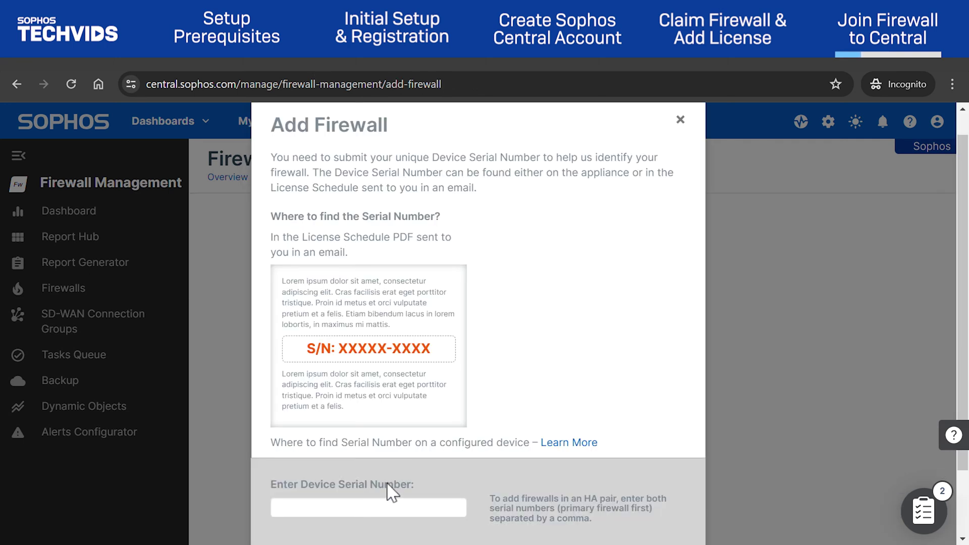
# Paste the firewall's serial number, then copy the one-time registration password and finish.
pyautogui.hotkey('ctrl', 'v')
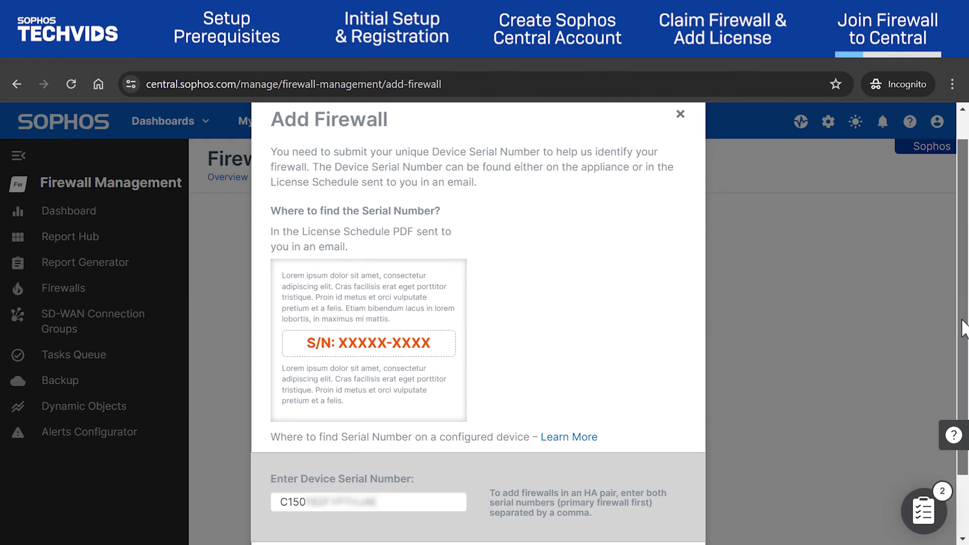
pyautogui.scroll(-2, 381, 505)
pyautogui.click(660, 490)
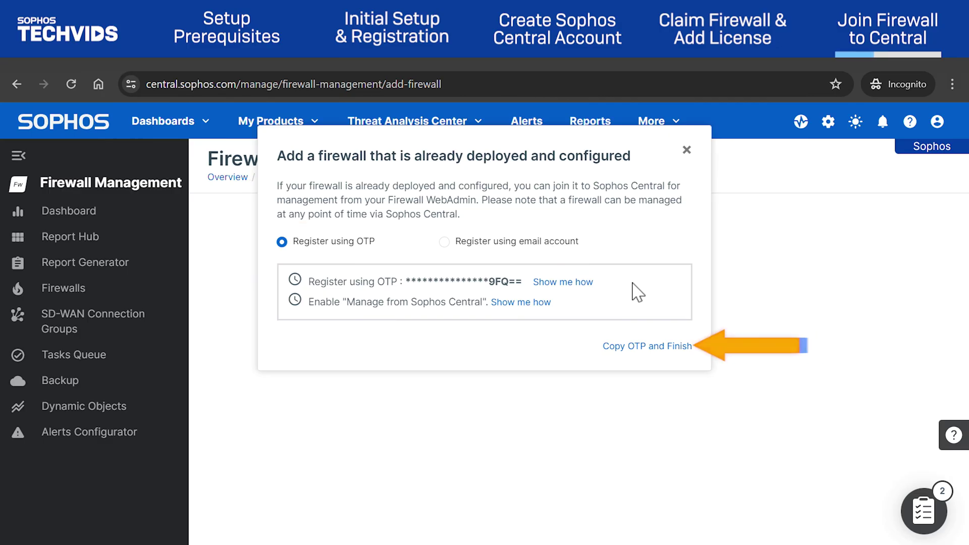
pyautogui.click(643, 346)
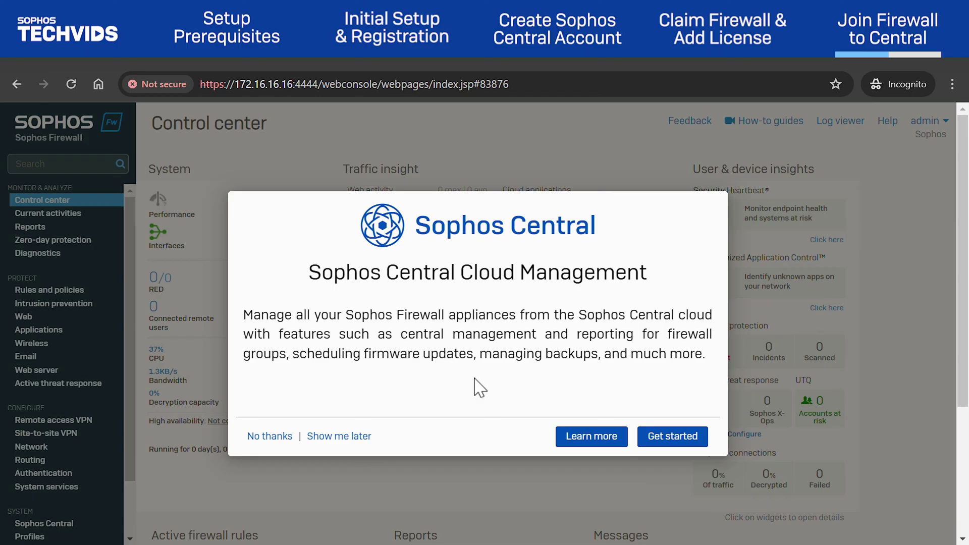
# Register the firewall with Sophos Central using the pasted one-time password.
pyautogui.click(676, 437)
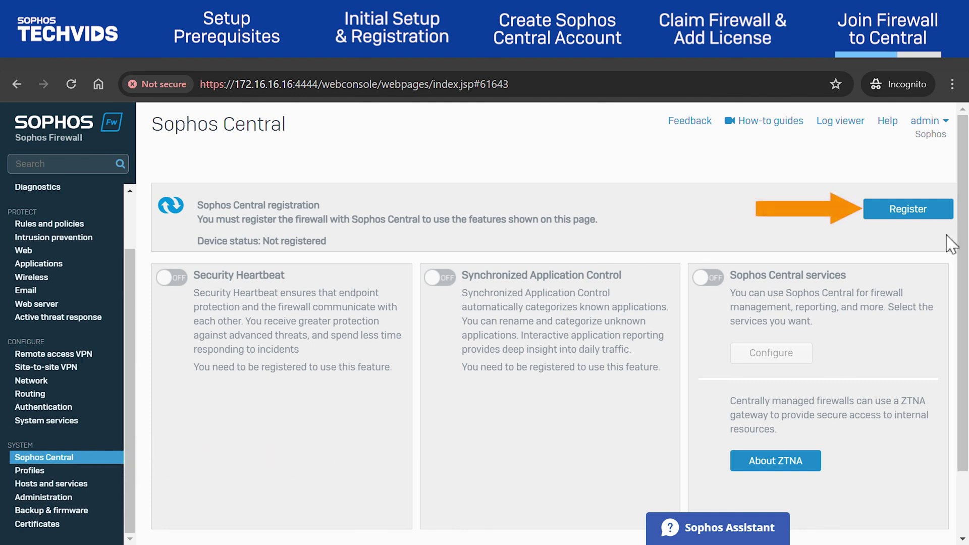
pyautogui.click(887, 215)
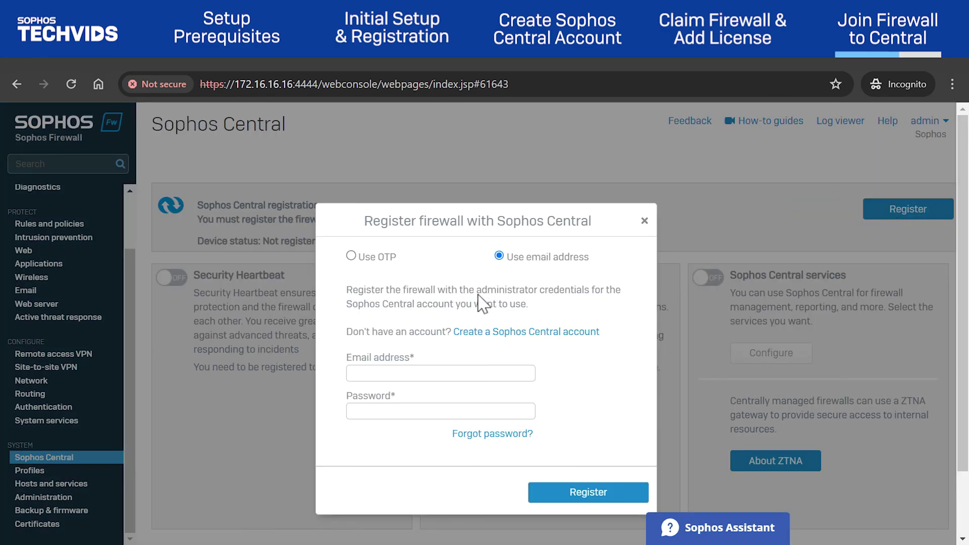
pyautogui.click(352, 256)
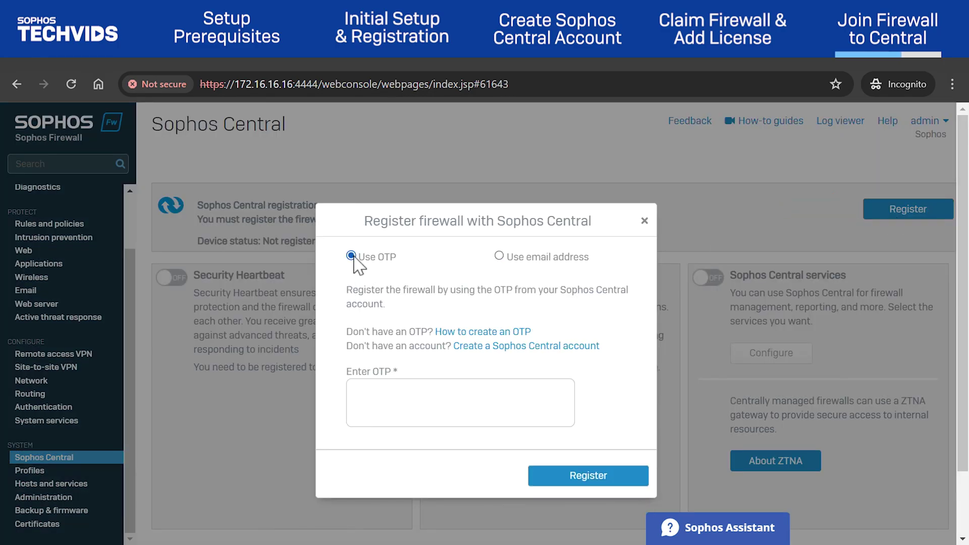
pyautogui.rightClick(419, 396)
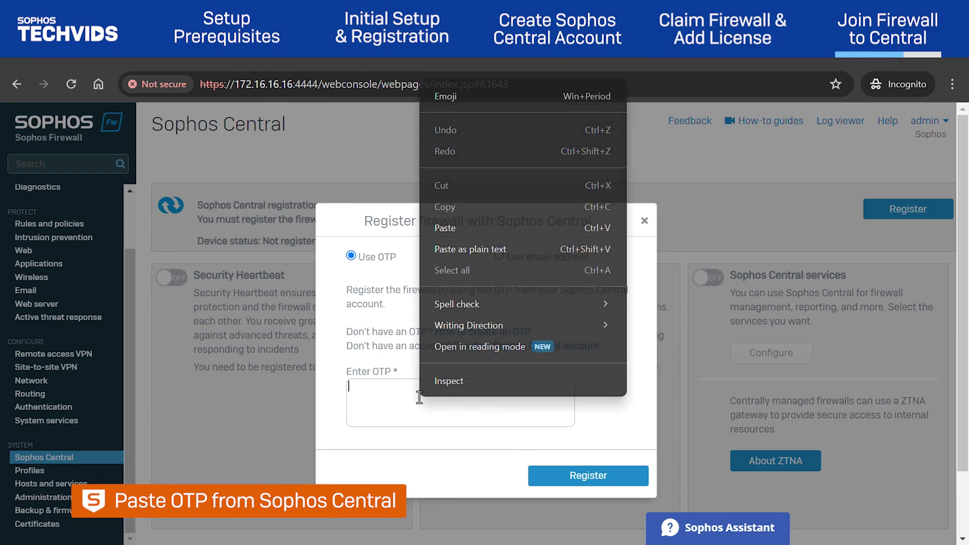
pyautogui.click(502, 248)
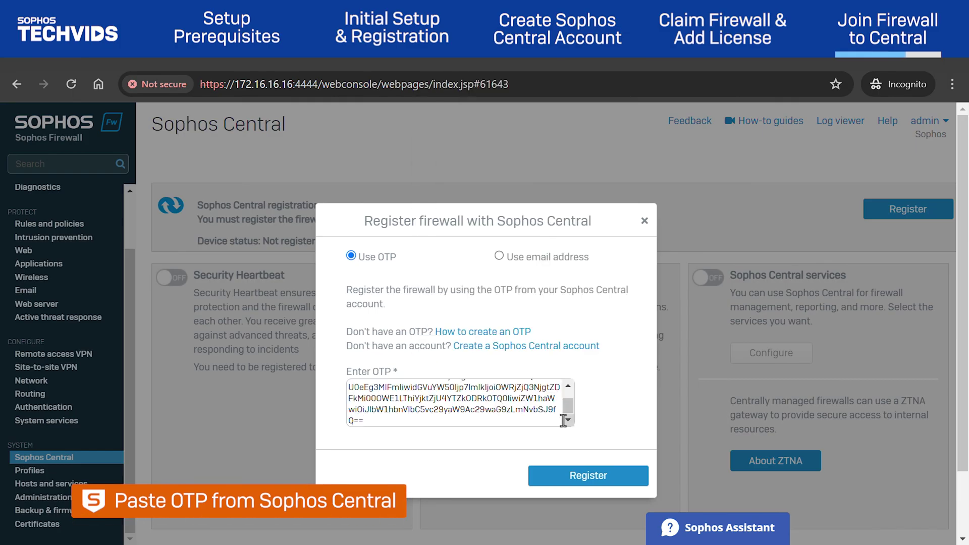
pyautogui.click(580, 480)
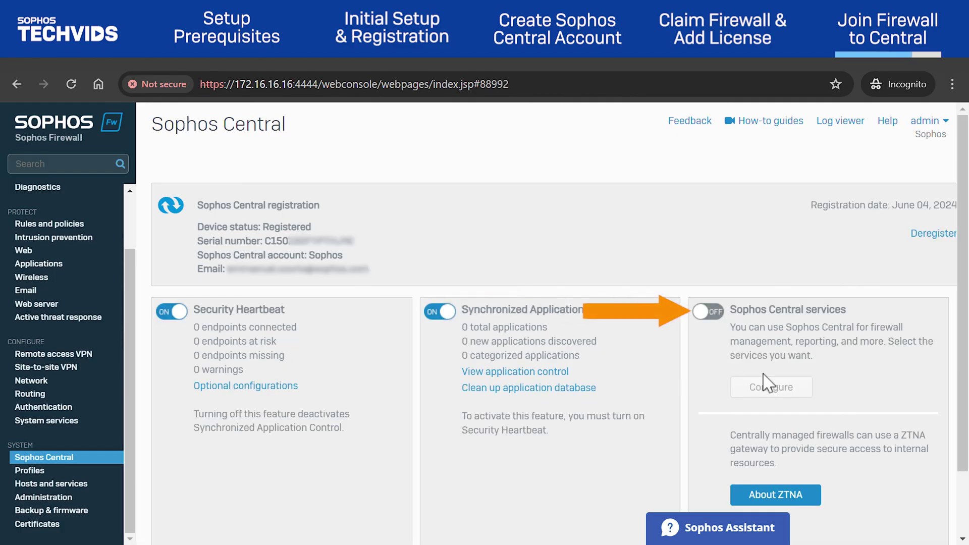
# Turn on Sophos Central services with reporting/logs and central management enabled, and apply.
pyautogui.click(704, 308)
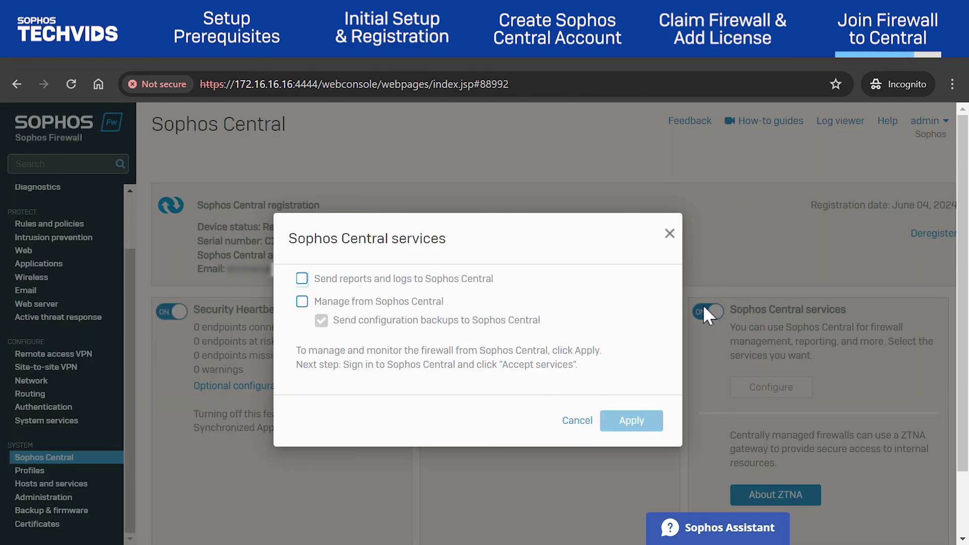
pyautogui.click(429, 281)
pyautogui.click(420, 301)
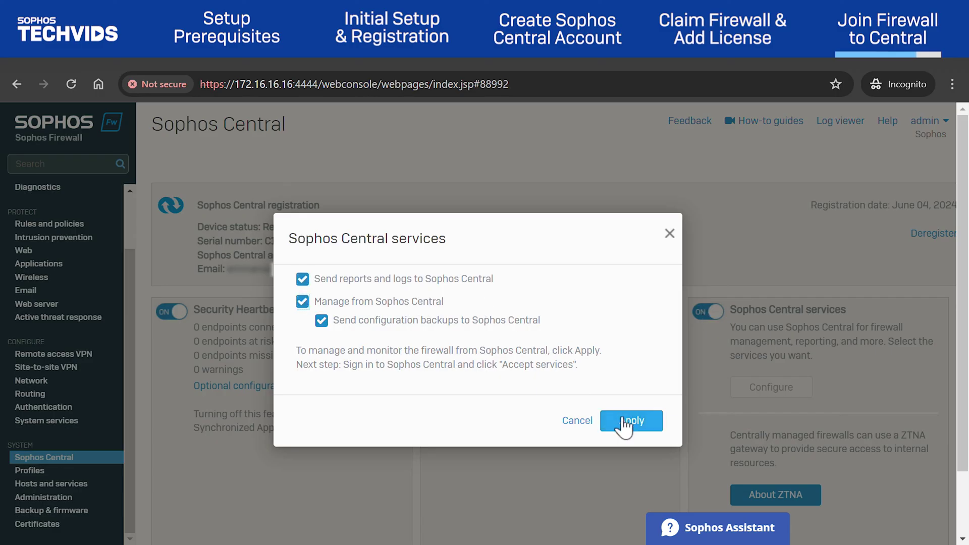
pyautogui.click(624, 422)
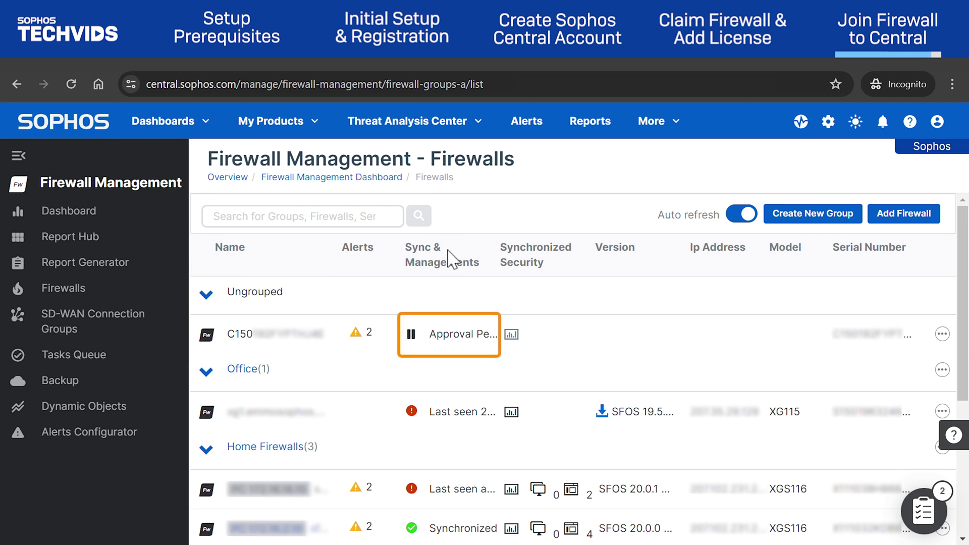
# Accept the pending services for the new firewall from its Approval Pending status.
pyautogui.moveTo(459, 339)
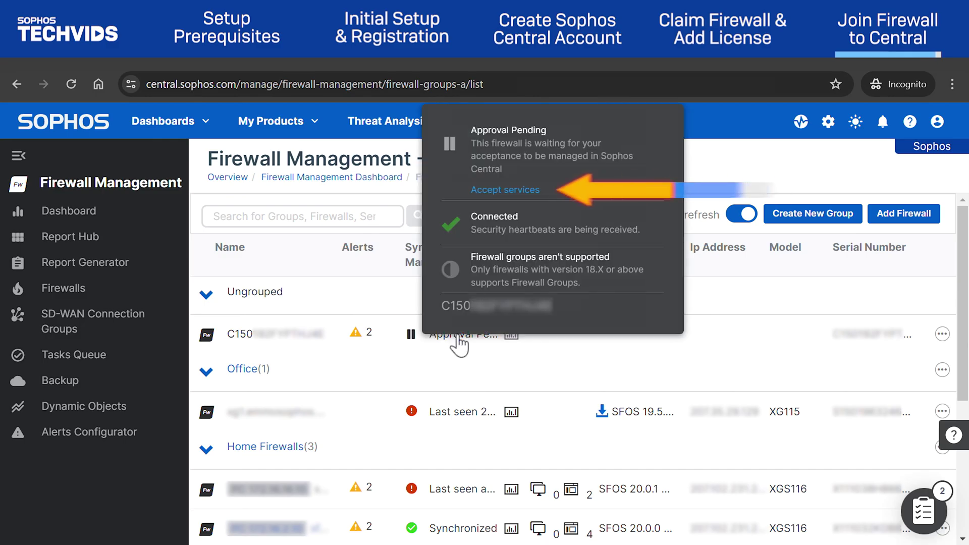
pyautogui.click(511, 190)
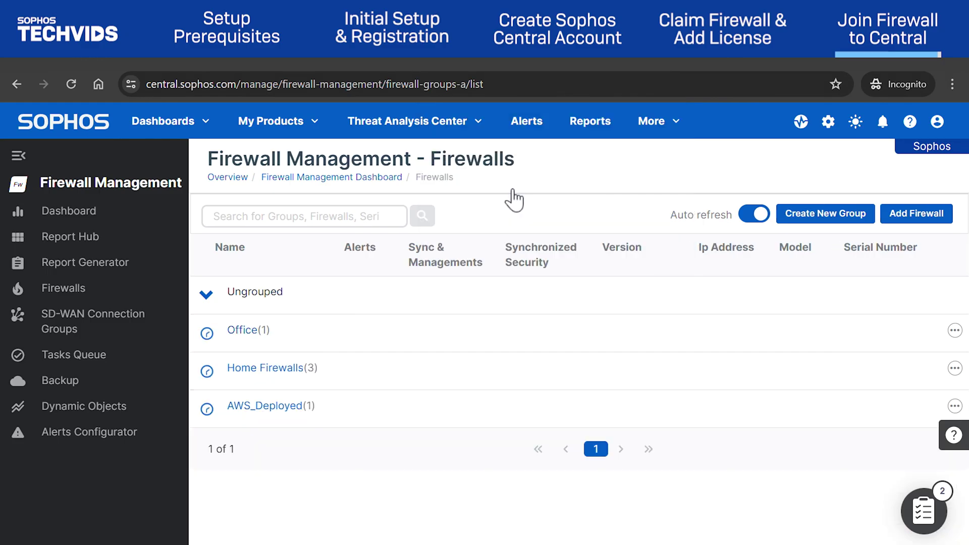